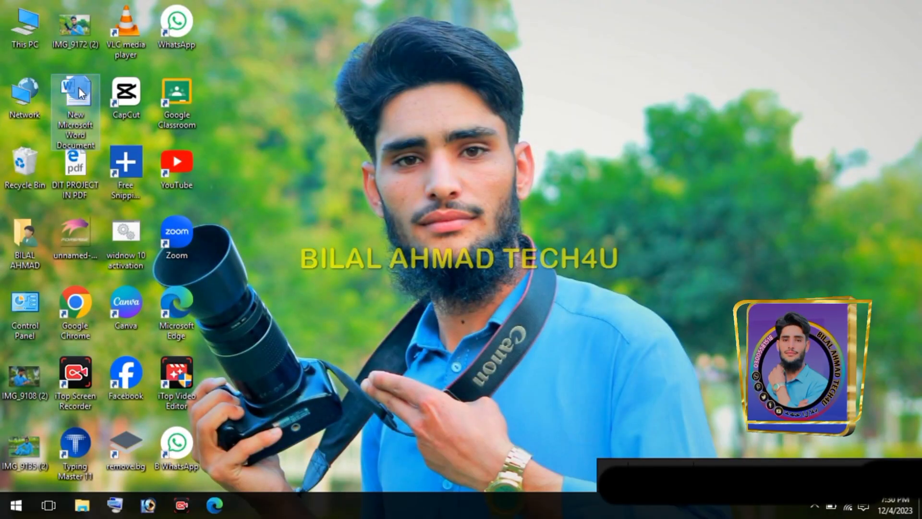
# Open the blank "New Microsoft Word Document" file from the desktop and display the commands for inserting content
pyautogui.rightClick(79, 87)
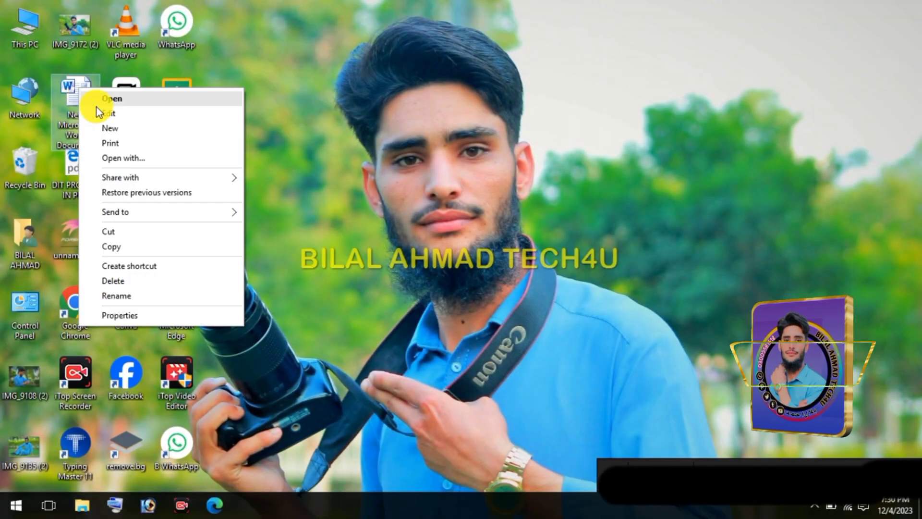
pyautogui.click(115, 98)
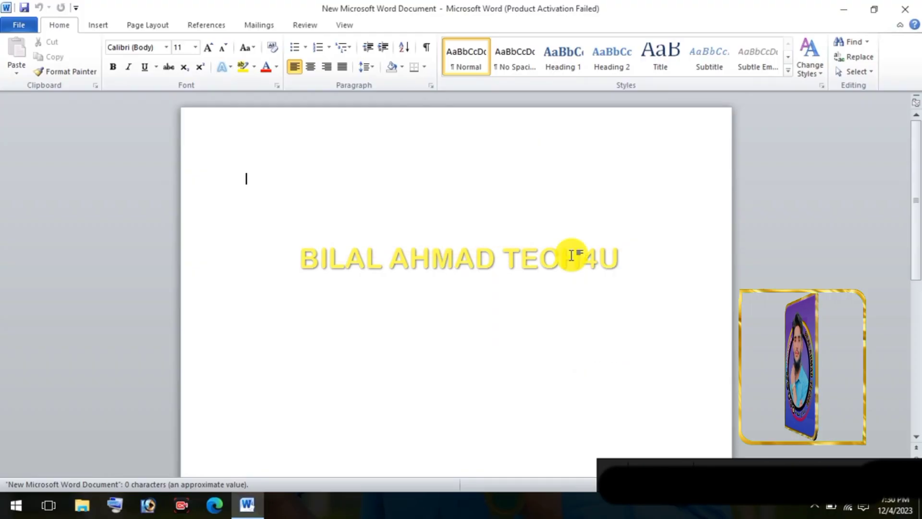
pyautogui.click(90, 27)
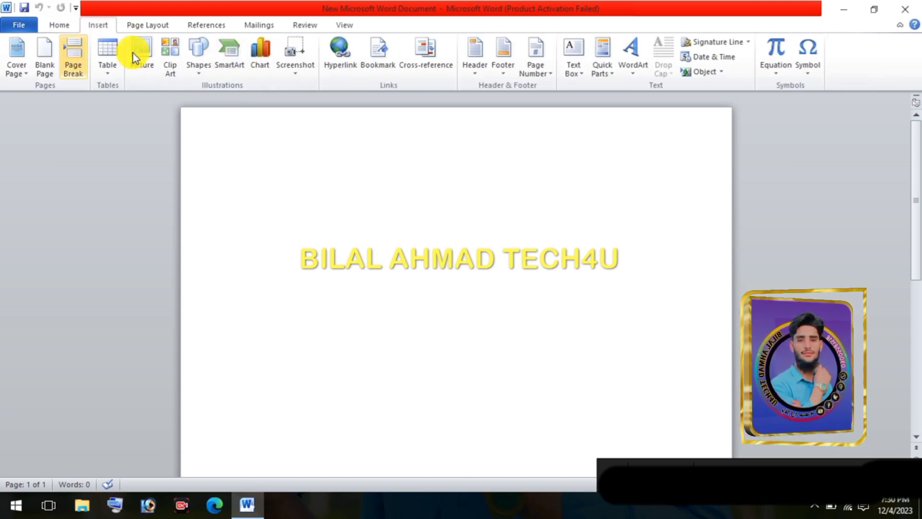
pyautogui.click(666, 474)
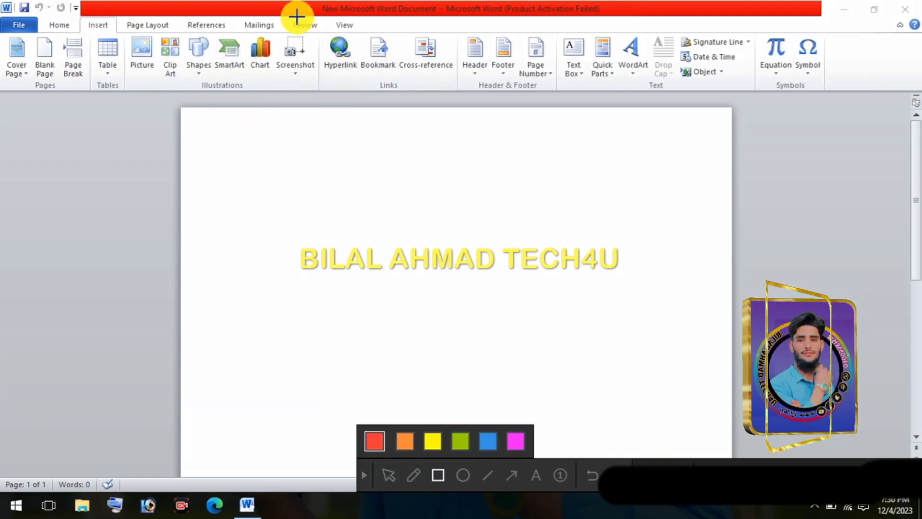
pyautogui.moveTo(320, 34)
pyautogui.mouseDown()
pyautogui.moveTo(387, 82)
pyautogui.moveTo(460, 91)
pyautogui.mouseUp()
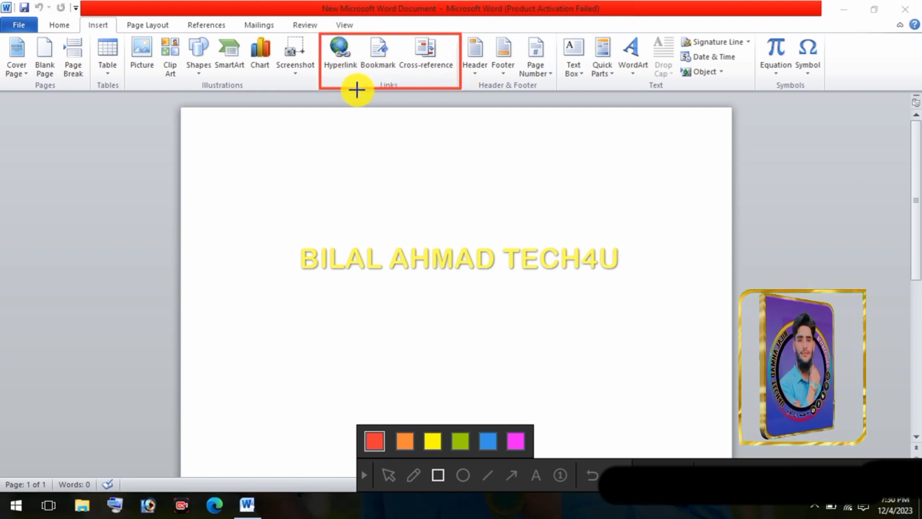
pyautogui.moveTo(352, 79); pyautogui.dragTo(421, 108)
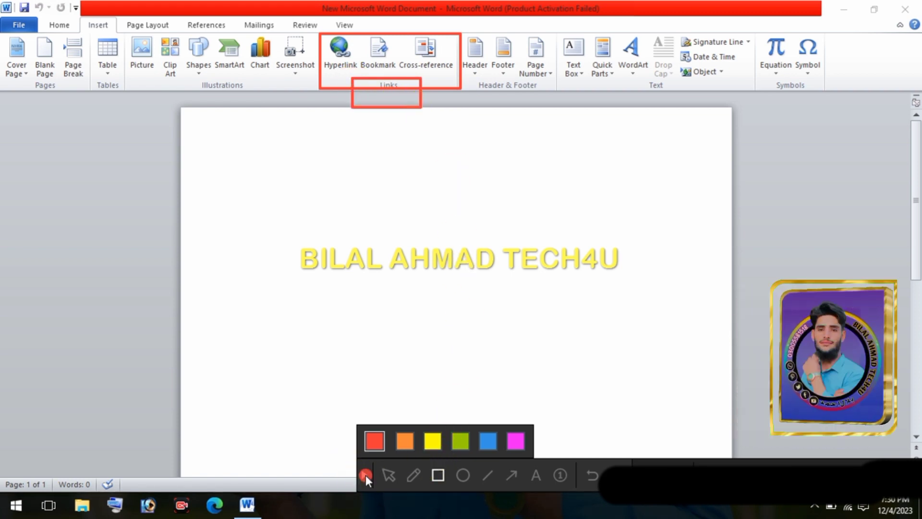
pyautogui.click(365, 474)
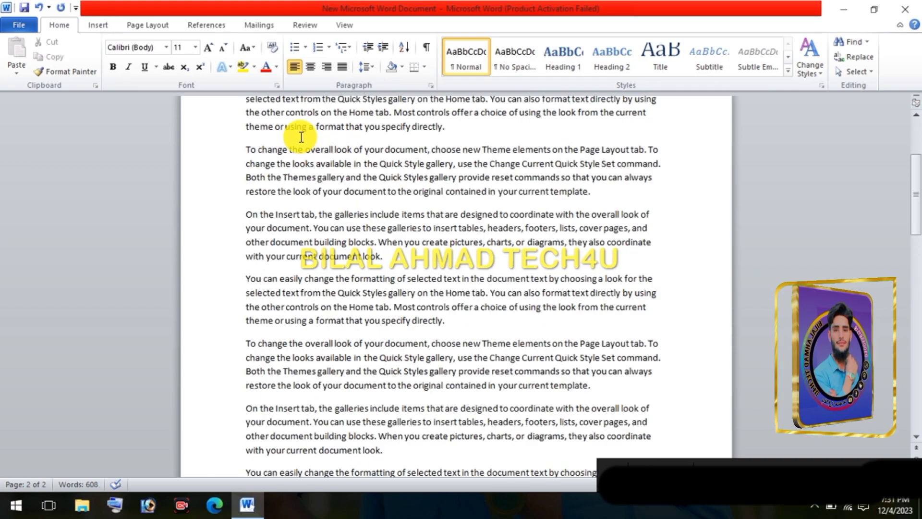
# Add two blank lines above the first paragraph of the document
pyautogui.scroll(3, 288, 134)
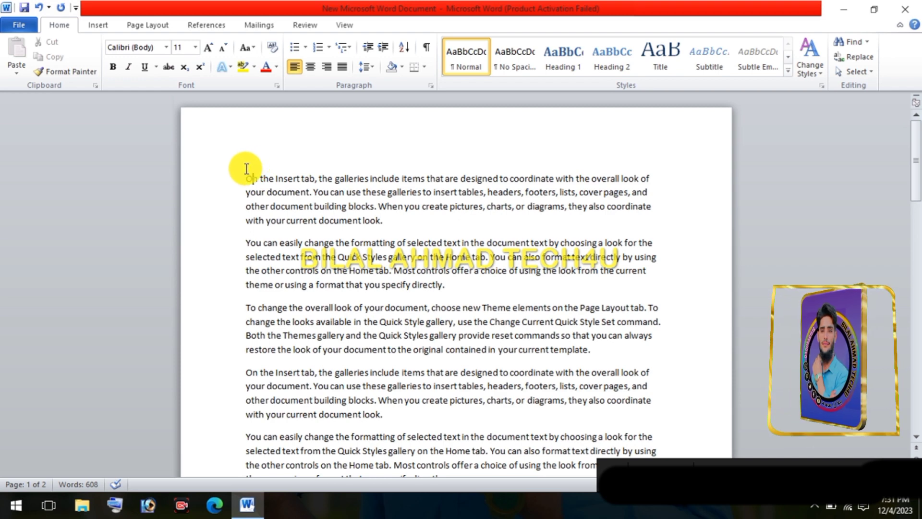
pyautogui.press('Return')
pyautogui.press('Return')
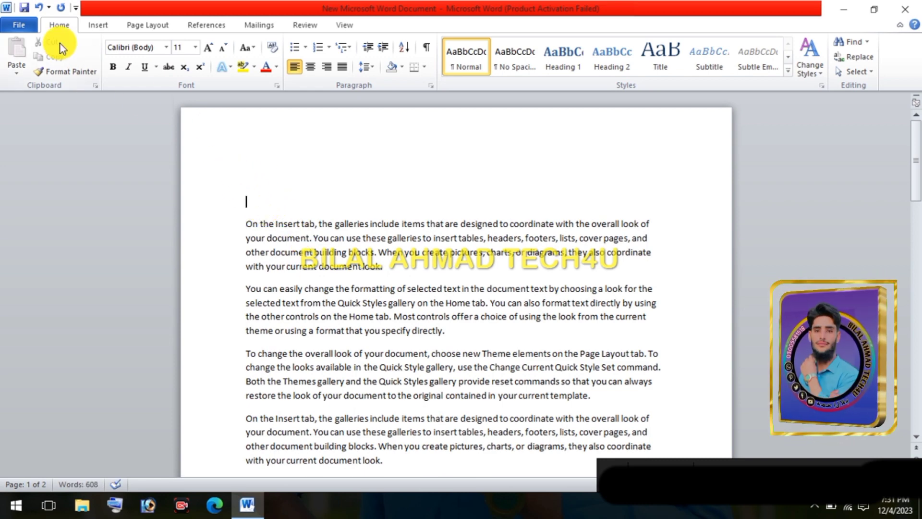
# Write "Ctrl+k" on the second blank line above the text and start a new line below it
pyautogui.click(95, 26)
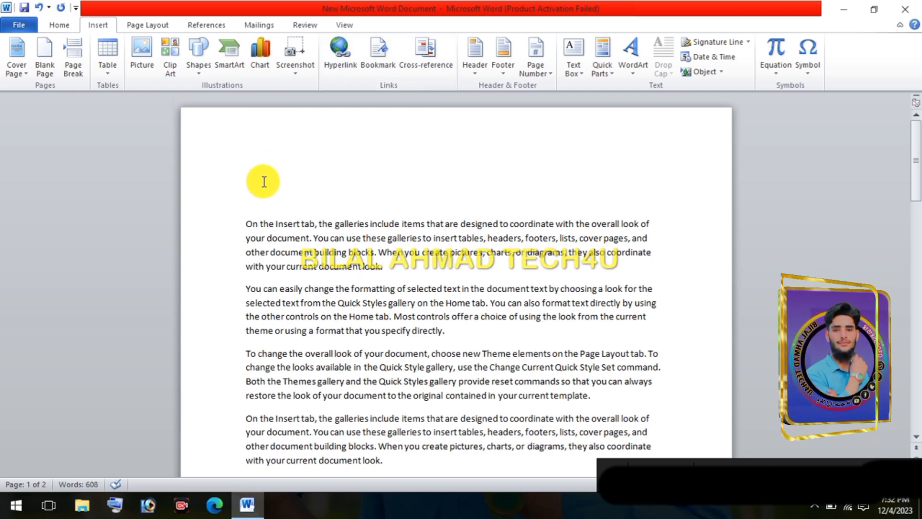
pyautogui.write('c')
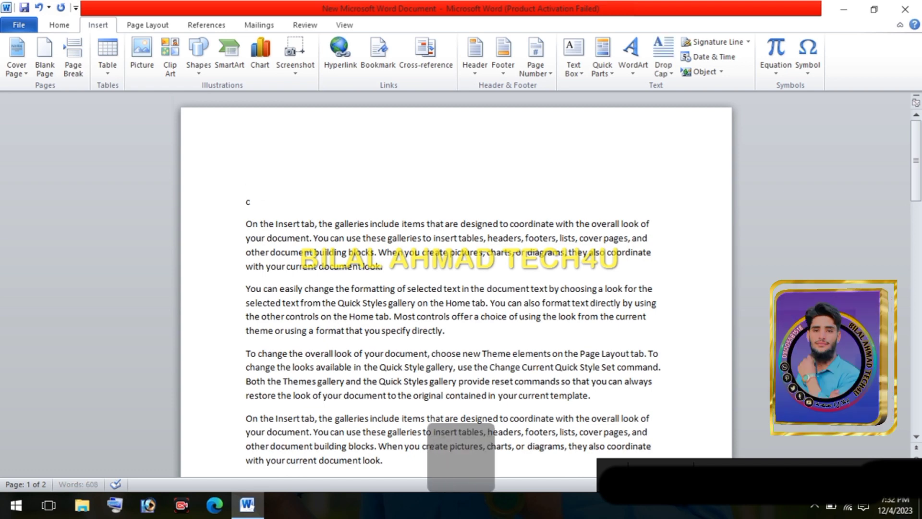
pyautogui.write('trl')
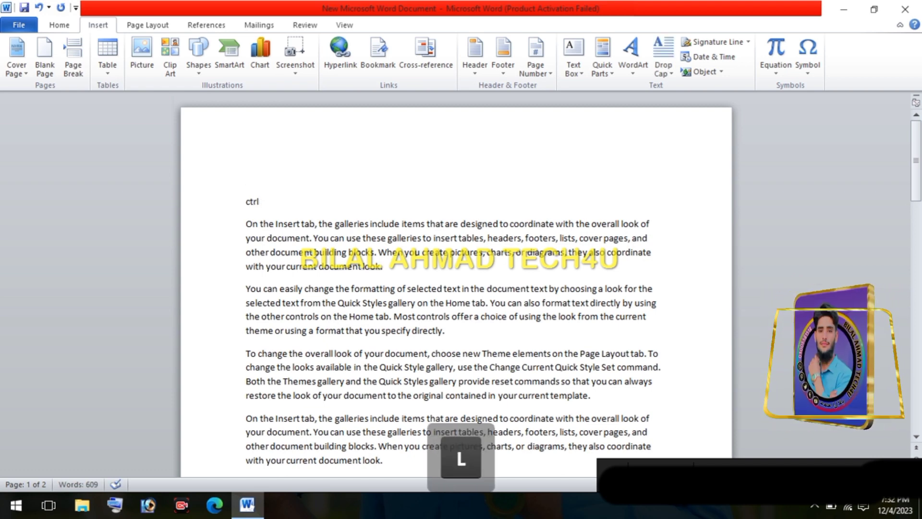
pyautogui.write('+')
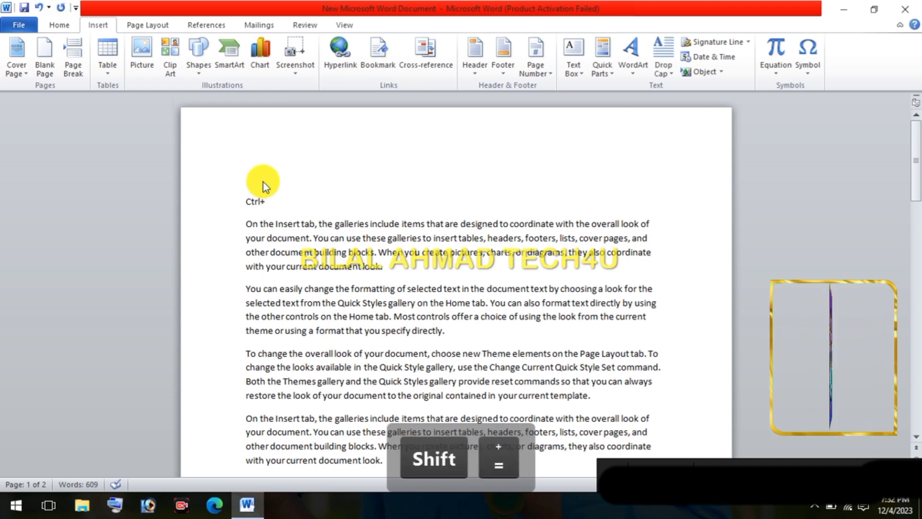
pyautogui.write('k')
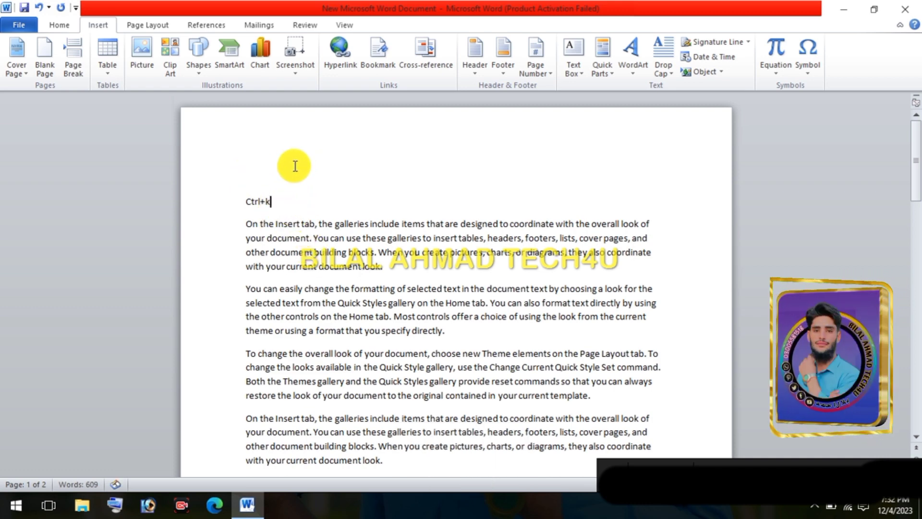
pyautogui.press('Return')
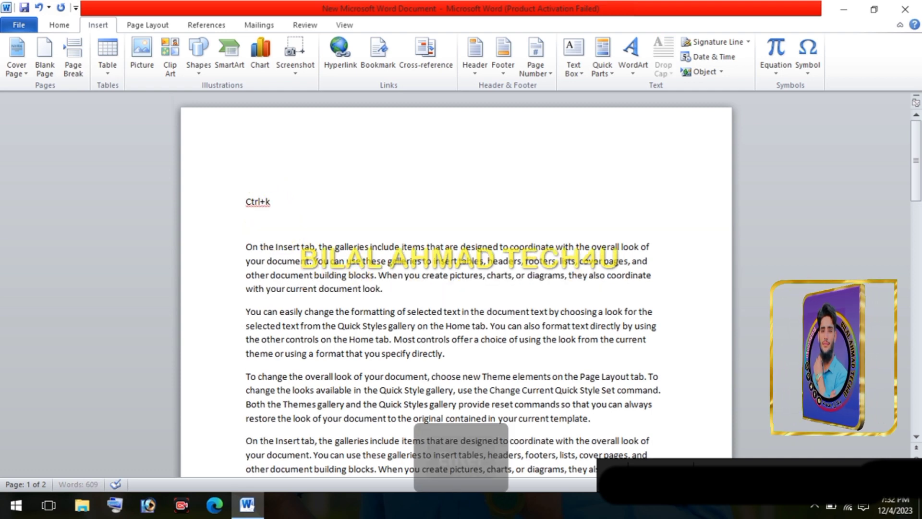
# Start a hyperlink on the empty line below "Ctrl+k" with "WEBSITE" as its display text
pyautogui.click(333, 54)
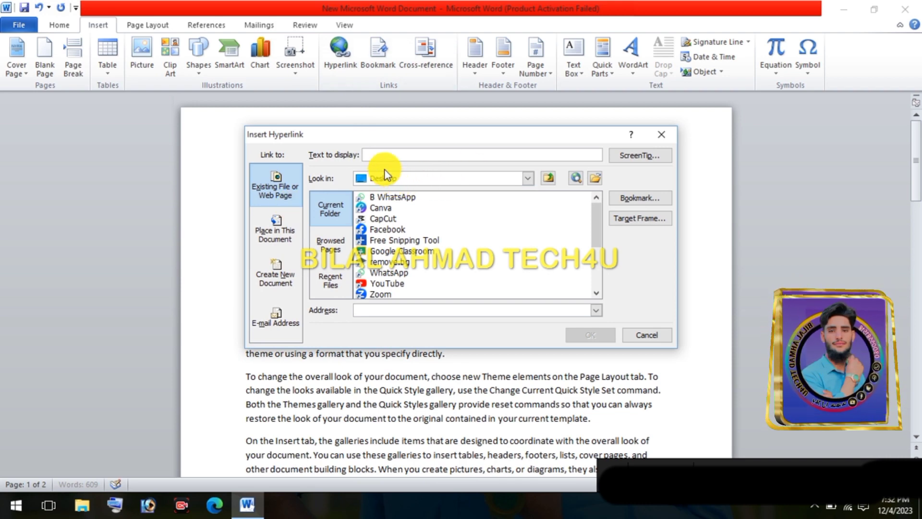
pyautogui.click(383, 155)
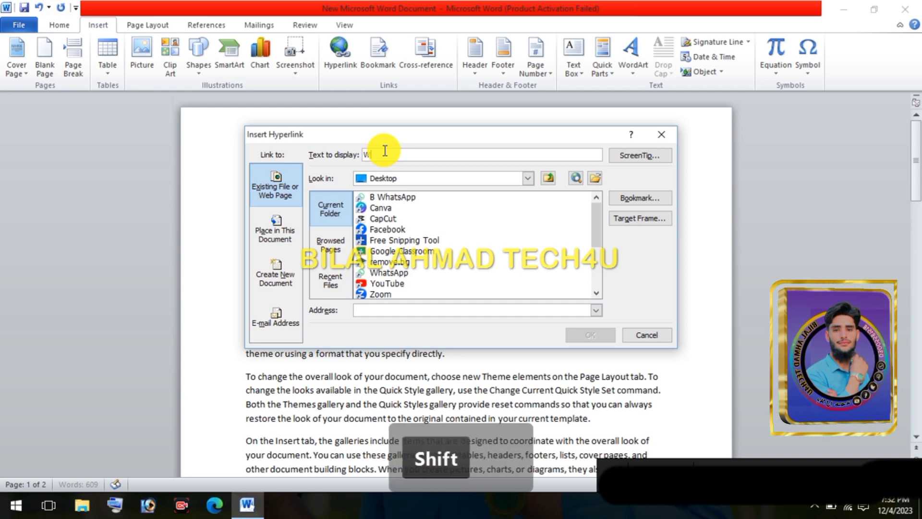
pyautogui.write('WEBSITE')
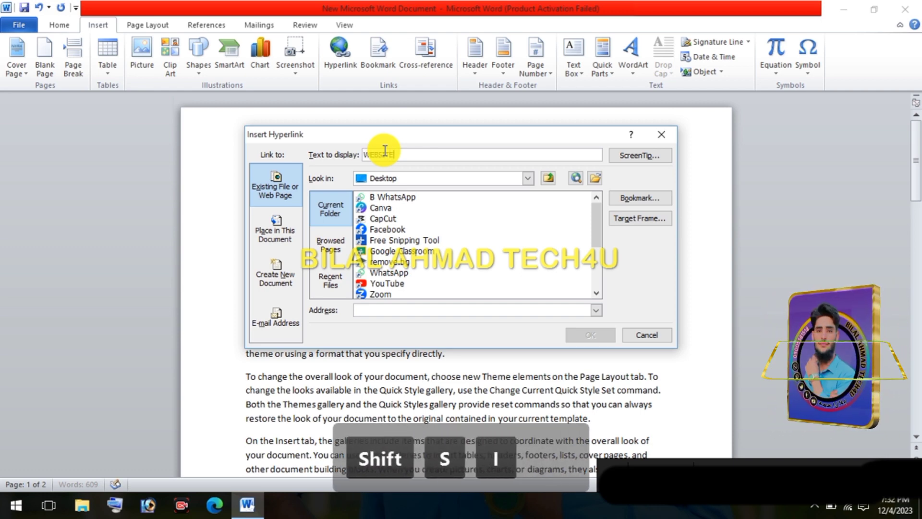
pyautogui.click(396, 311)
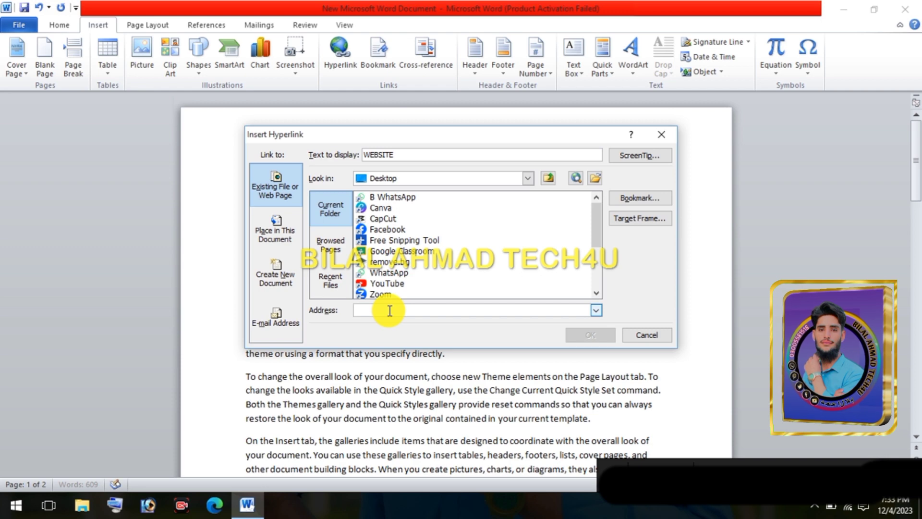
pyautogui.write('www.')
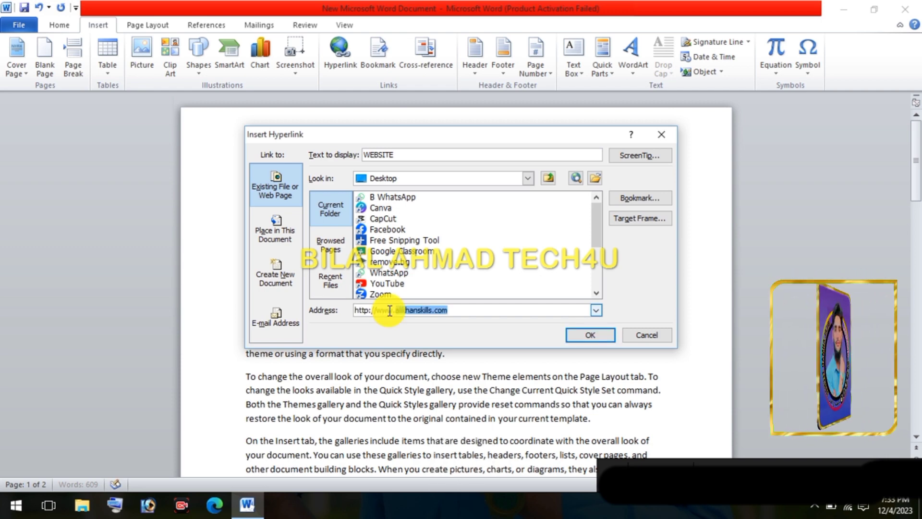
pyautogui.write('ali')
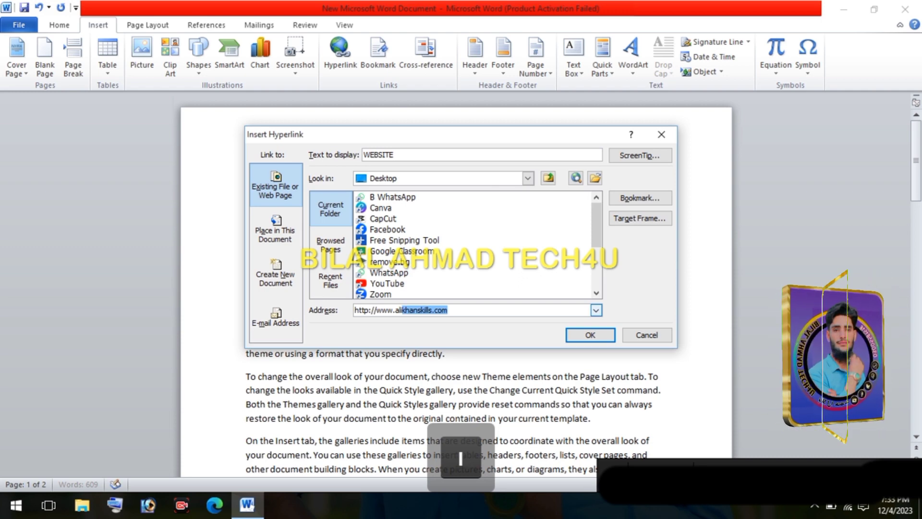
pyautogui.write('khan')
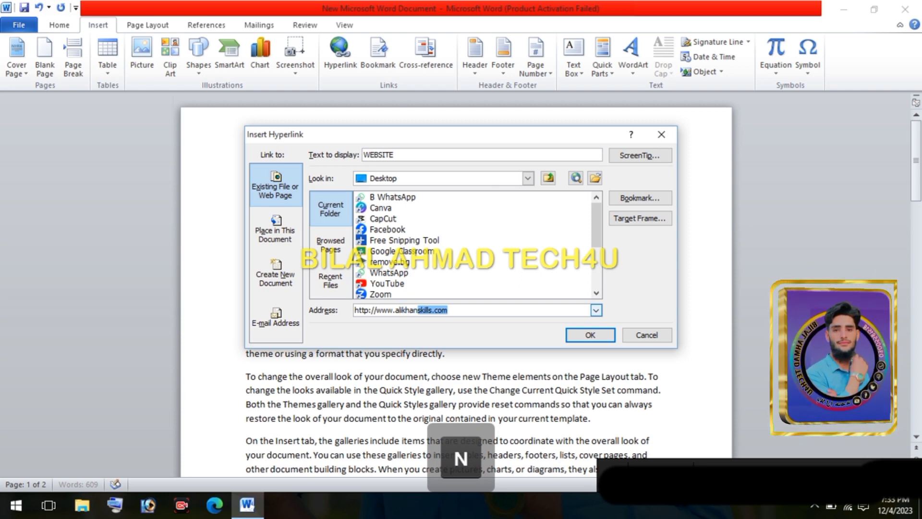
pyautogui.write('skills')
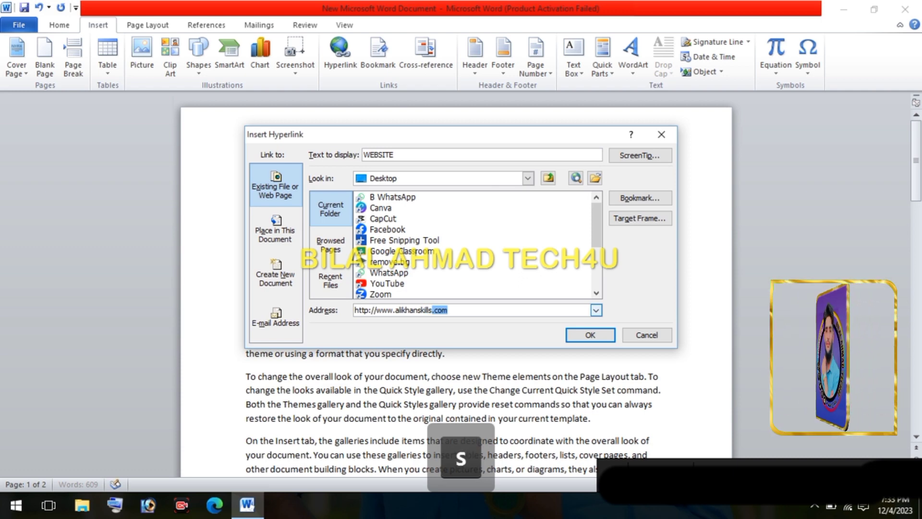
pyautogui.write('.com/')
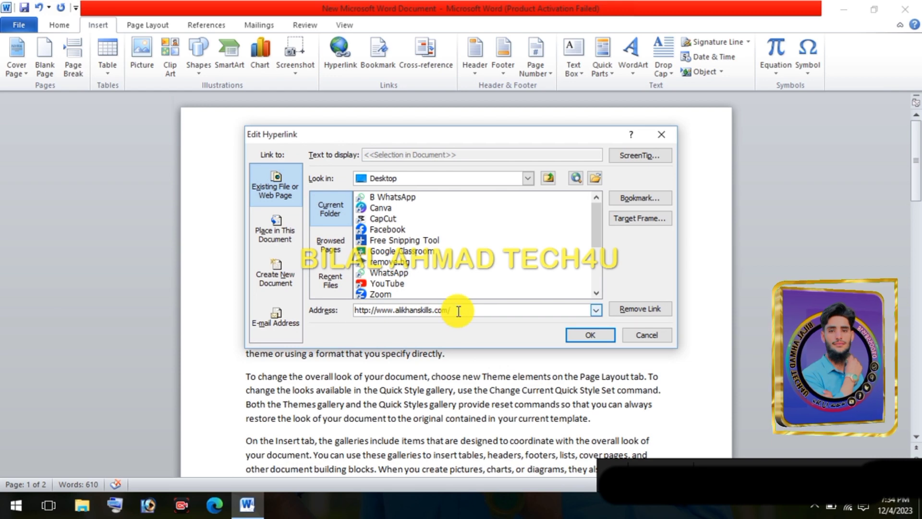
pyautogui.moveTo(457, 310); pyautogui.dragTo(356, 310)
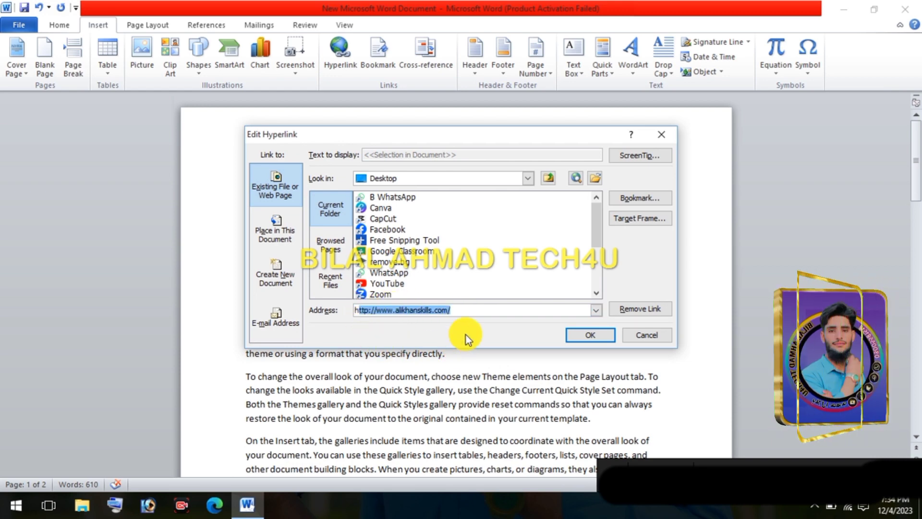
pyautogui.click(588, 340)
# Follow the WEBSITE hyperlink to check the site it opens in the browser, and close the browser
pyautogui.moveTo(259, 226)
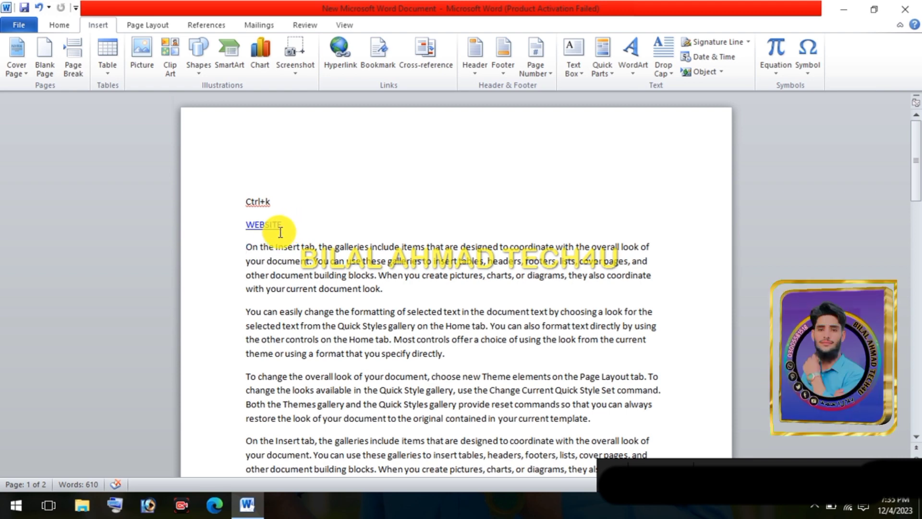
pyautogui.press('ctrl')
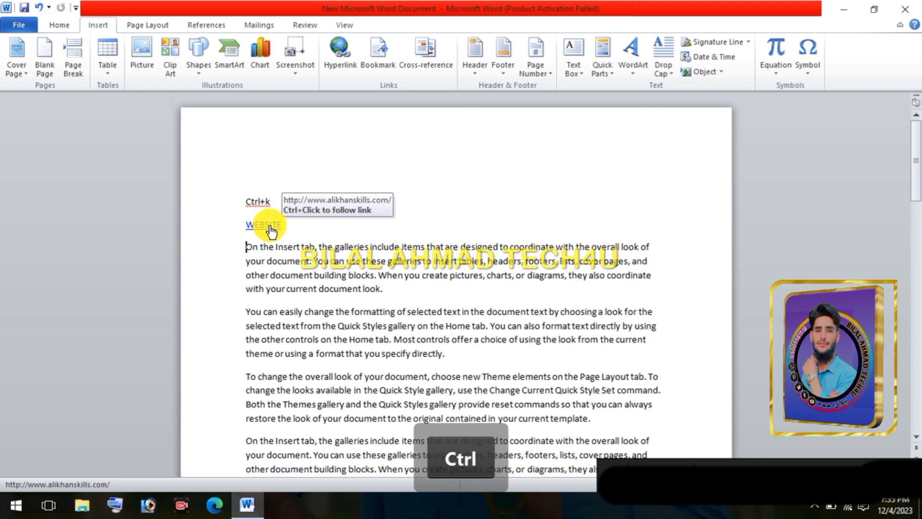
pyautogui.keyDown('ctrl'); pyautogui.click(271, 227); pyautogui.keyUp('ctrl')
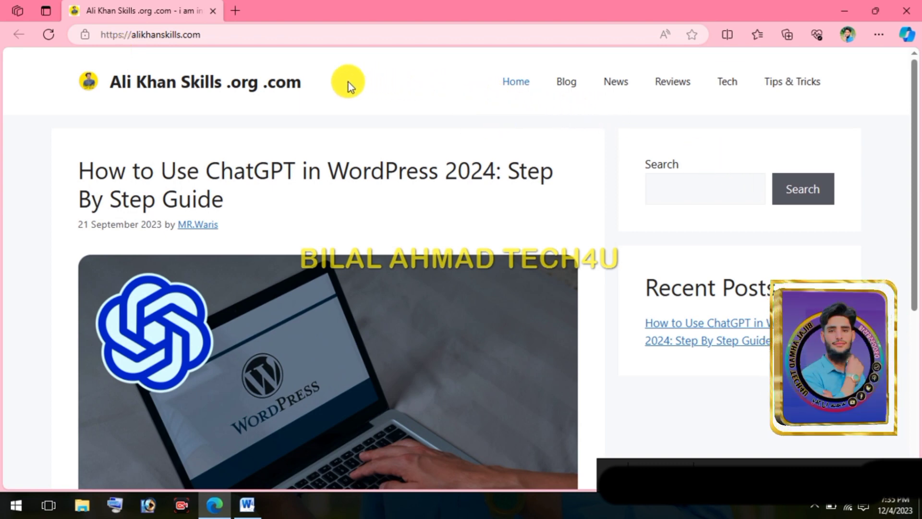
pyautogui.moveTo(348, 82); pyautogui.dragTo(99, 78)
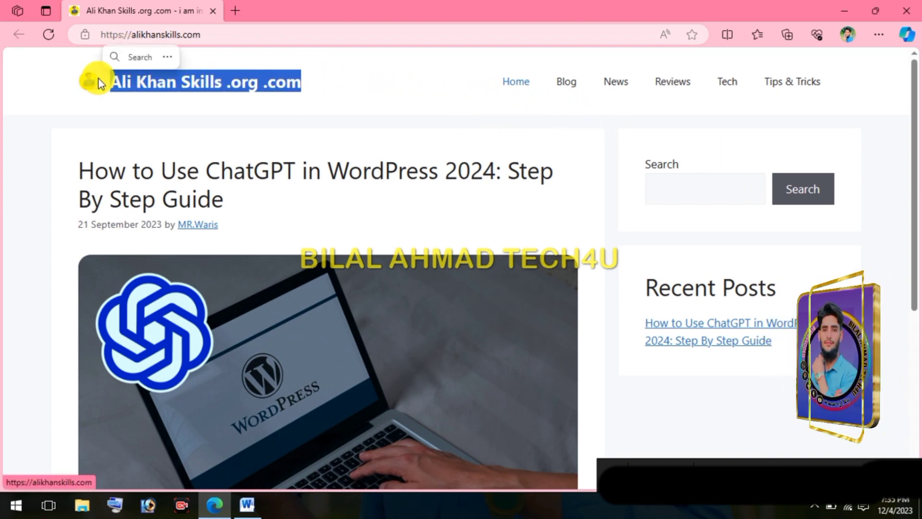
pyautogui.click(360, 103)
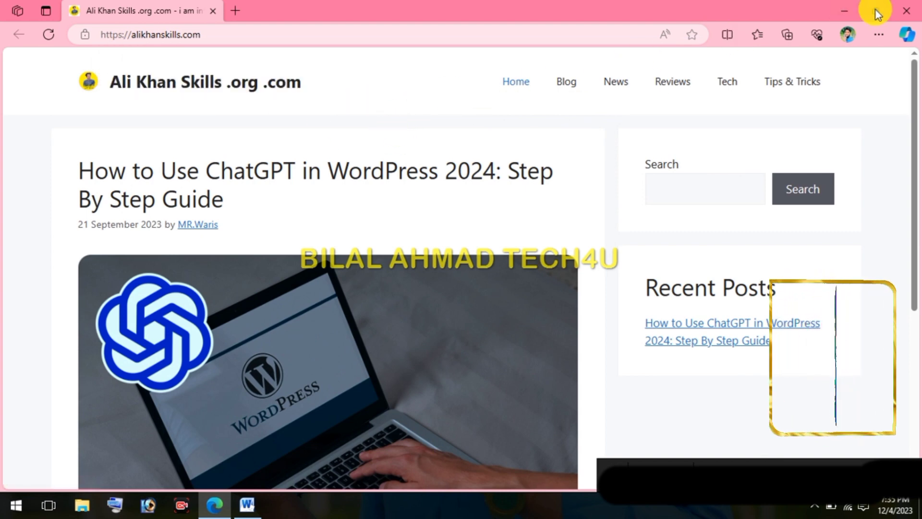
pyautogui.click(910, 12)
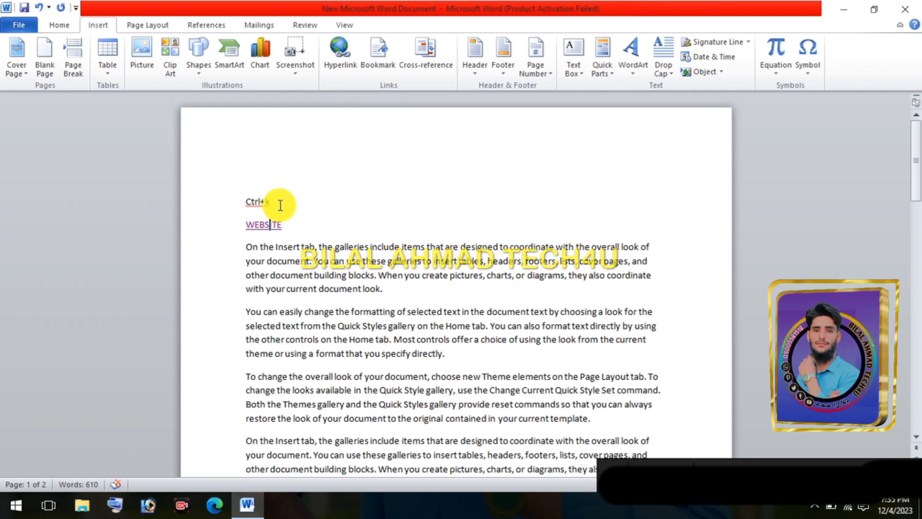
# Start a new line after the "Ctrl+k" text
pyautogui.click(279, 204)
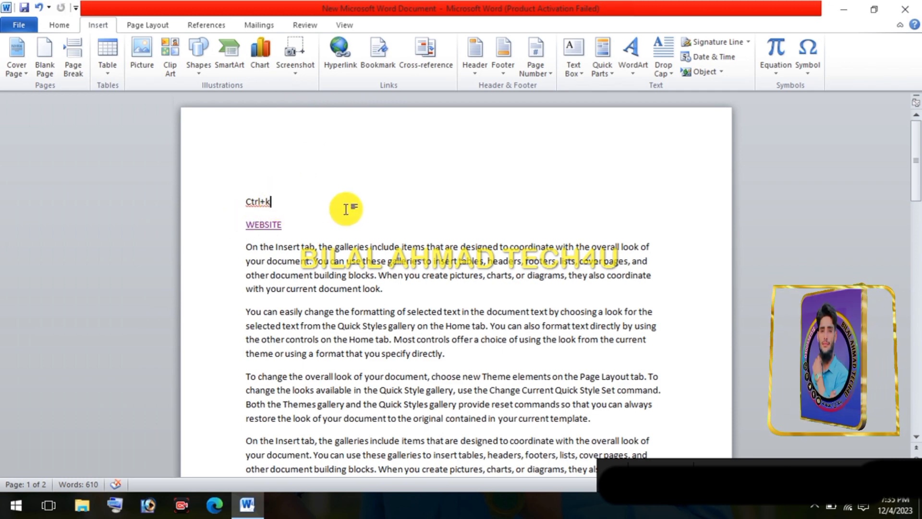
pyautogui.press('Return')
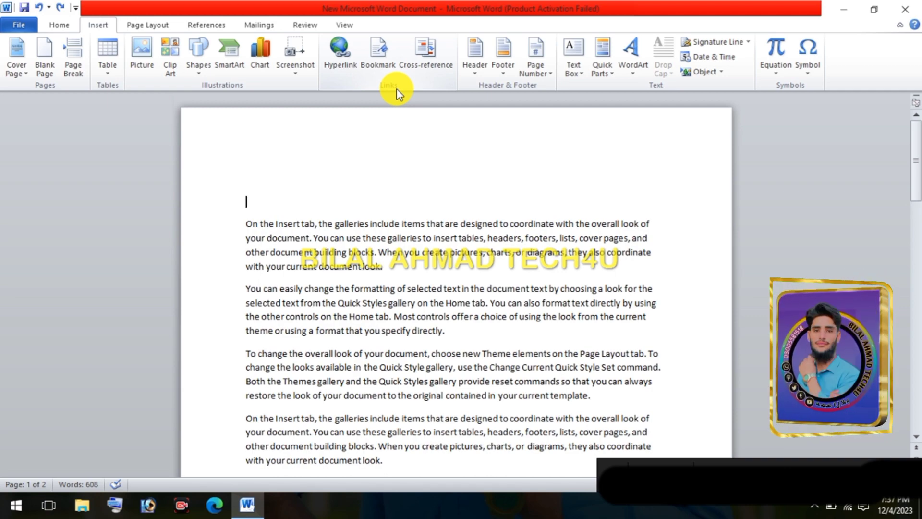
# Bookmark the word "Themes" in the first paragraph of page 2 with the name b1
pyautogui.scroll(-4, 371, 312)
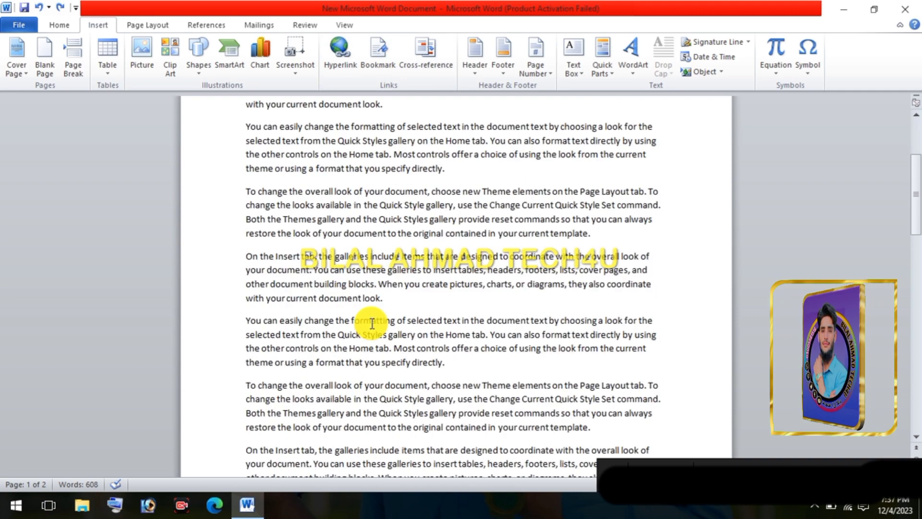
pyautogui.scroll(-15, 372, 324)
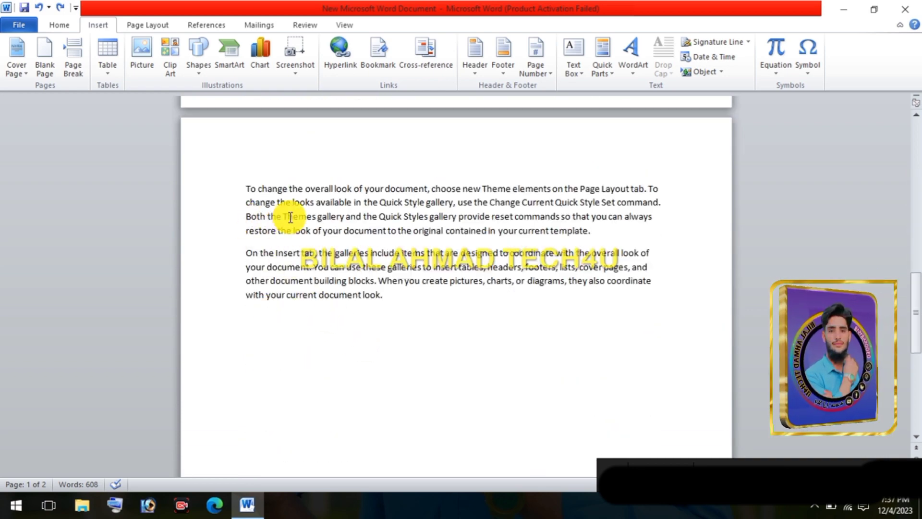
pyautogui.moveTo(283, 216); pyautogui.dragTo(315, 214)
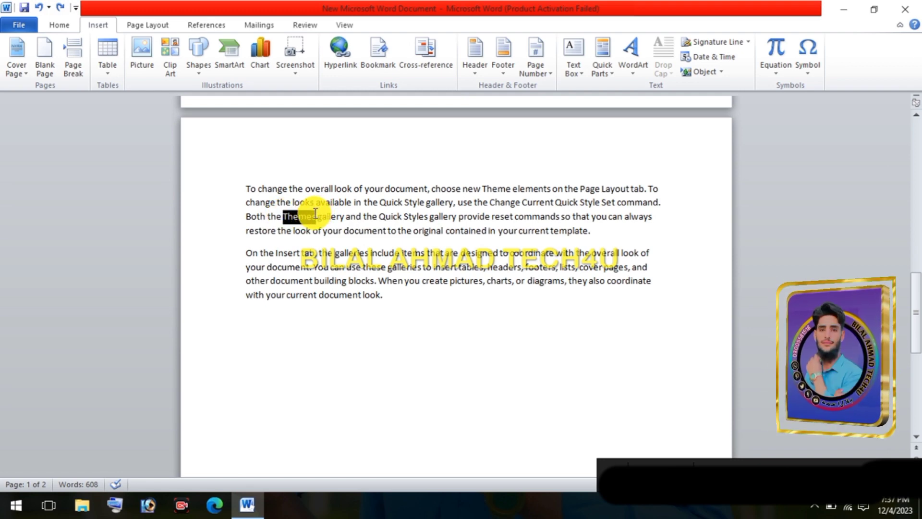
pyautogui.click(384, 62)
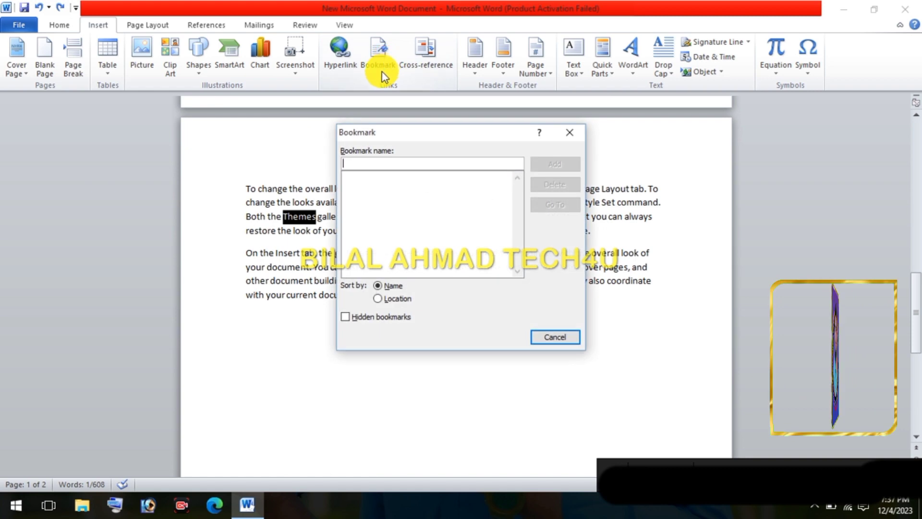
pyautogui.click(378, 164)
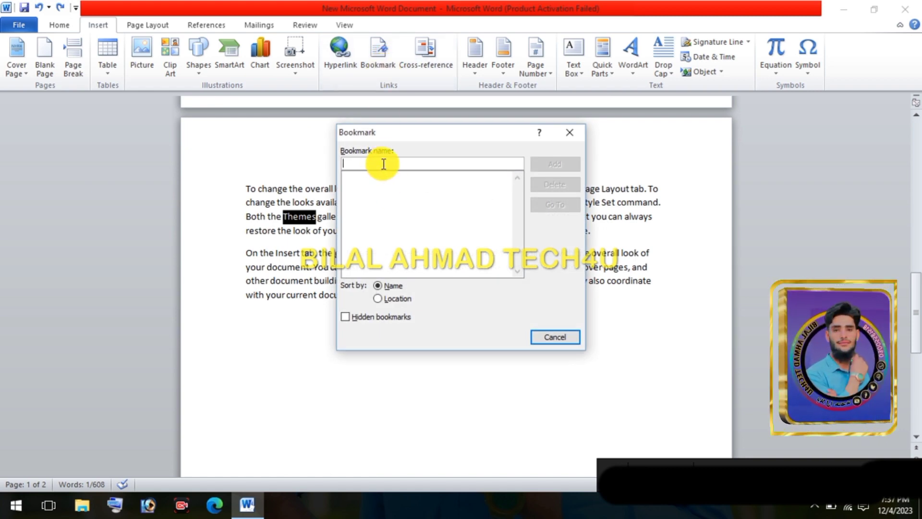
pyautogui.write('b1')
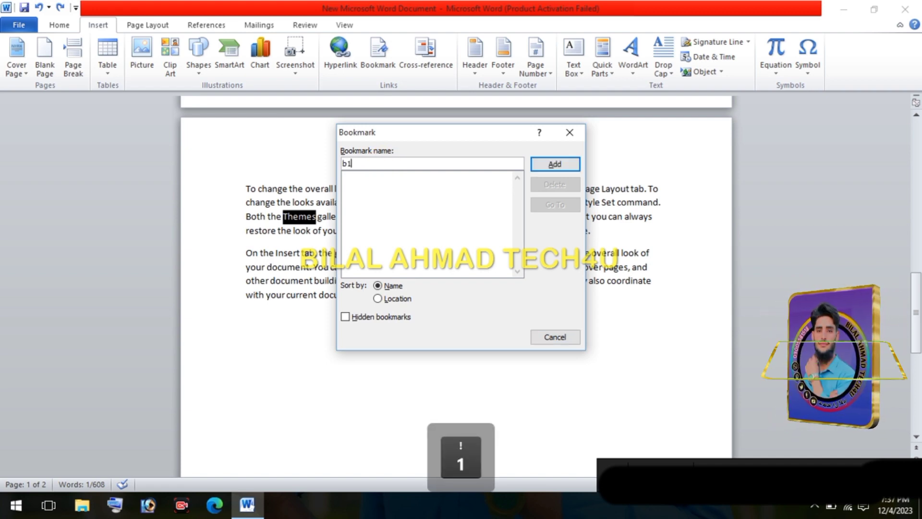
pyautogui.click(557, 164)
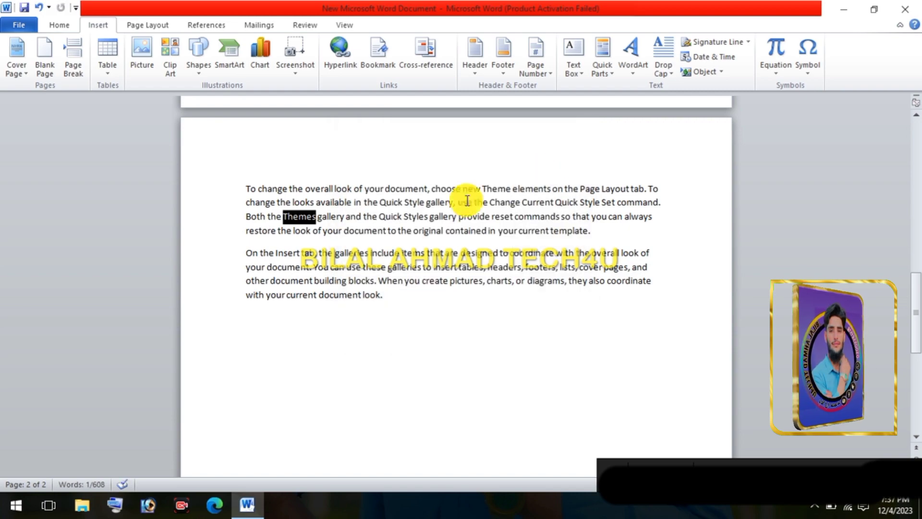
# Bookmark the words "the formatting" in the middle "You can easily change" paragraph on page 1 with the name B2
pyautogui.scroll(10, 329, 209)
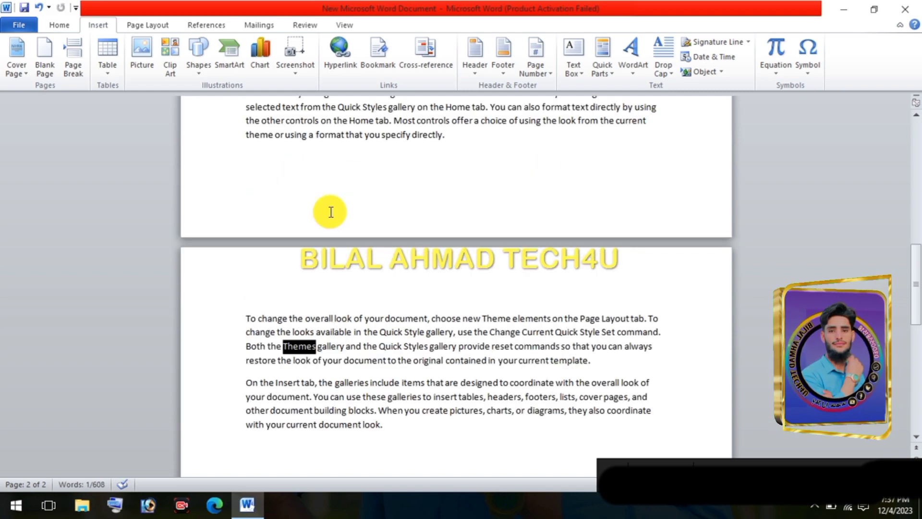
pyautogui.moveTo(351, 224); pyautogui.dragTo(406, 226)
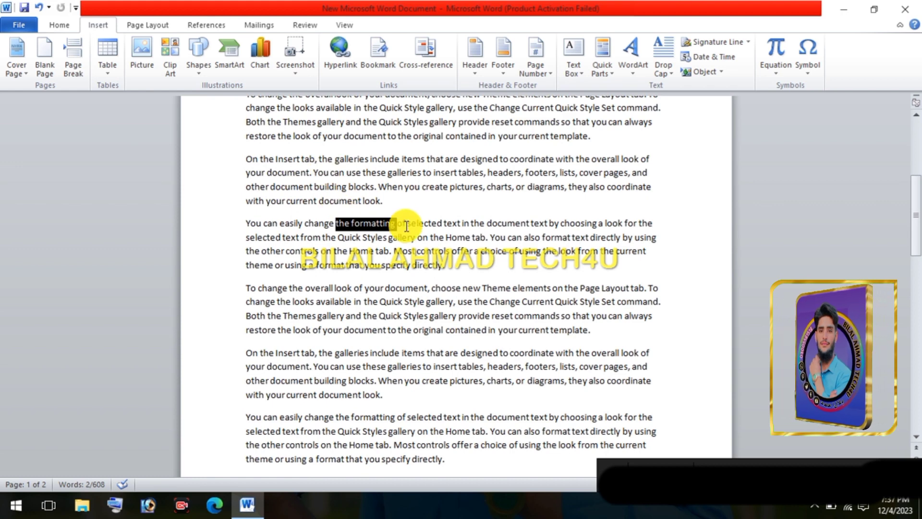
pyautogui.click(374, 70)
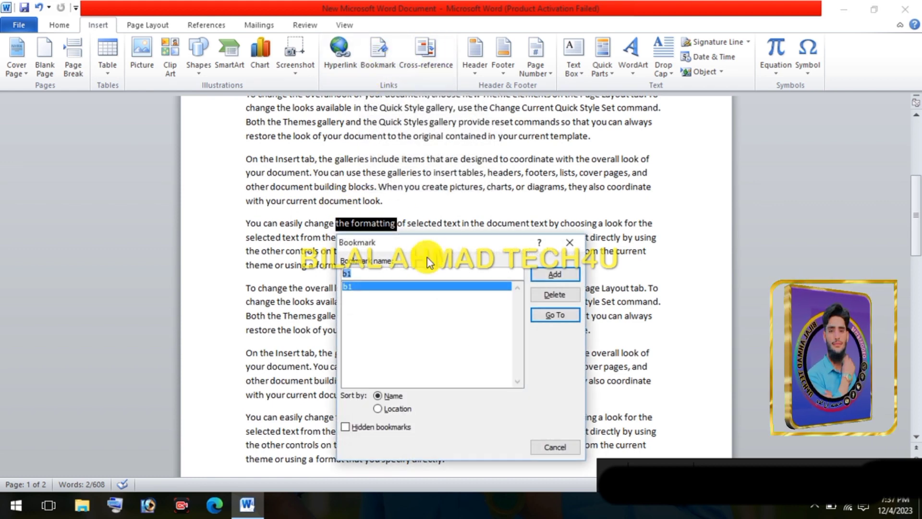
pyautogui.click(387, 272)
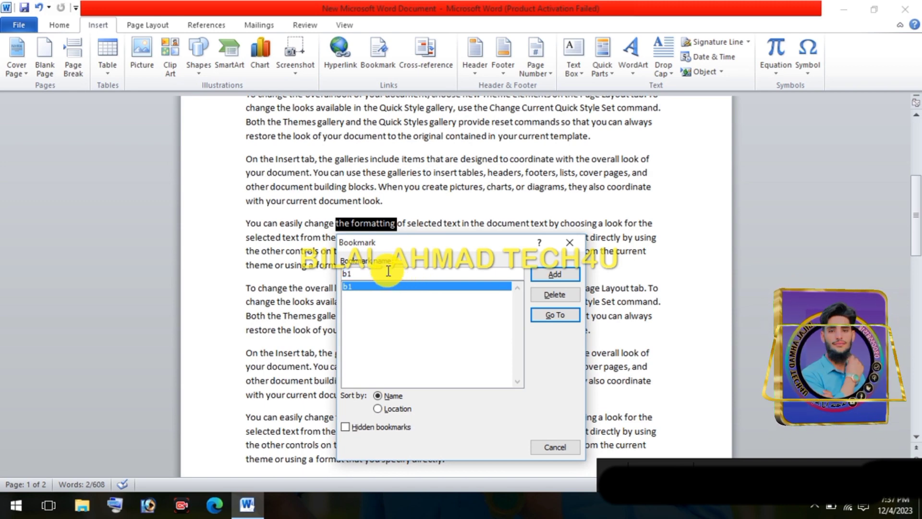
pyautogui.press('BackSpace')
pyautogui.press('BackSpace')
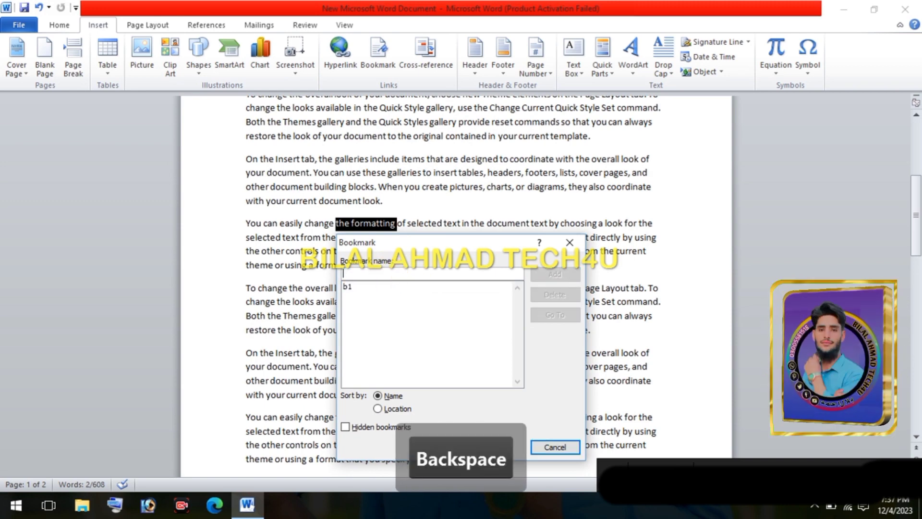
pyautogui.write('B2')
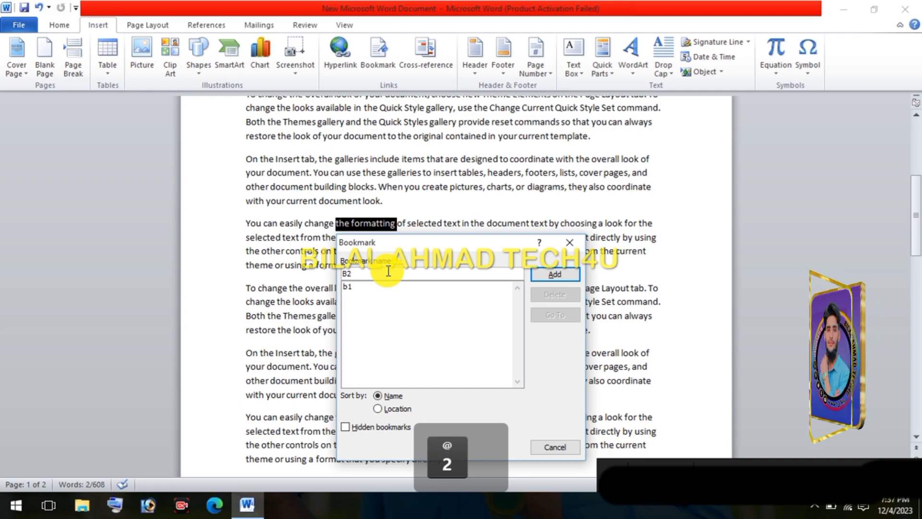
pyautogui.click(555, 274)
pyautogui.scroll(1, 360, 248)
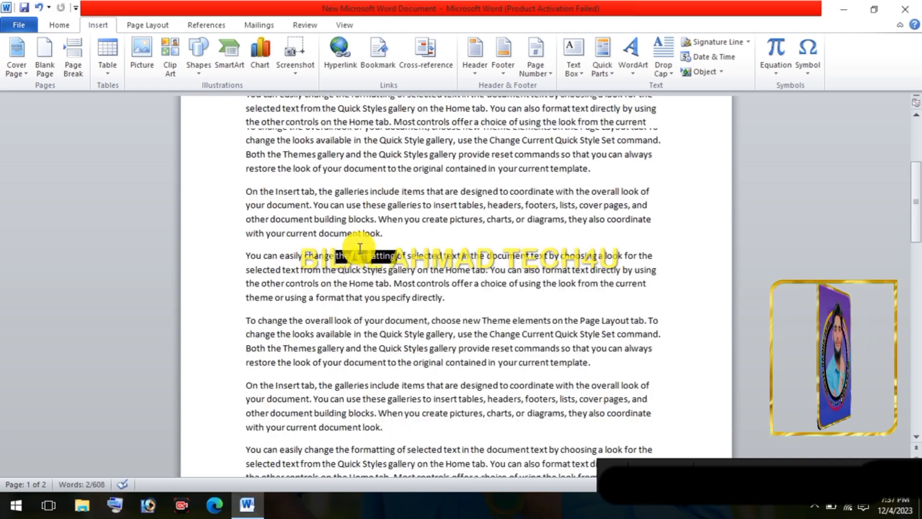
pyautogui.scroll(7, 359, 249)
pyautogui.click(307, 238)
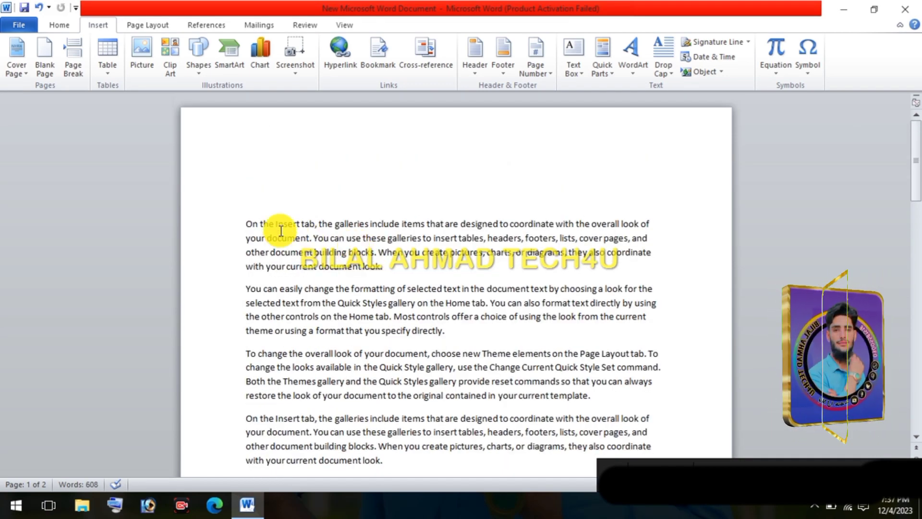
pyautogui.moveTo(249, 224); pyautogui.dragTo(311, 238)
pyautogui.moveTo(307, 237); pyautogui.dragTo(320, 267)
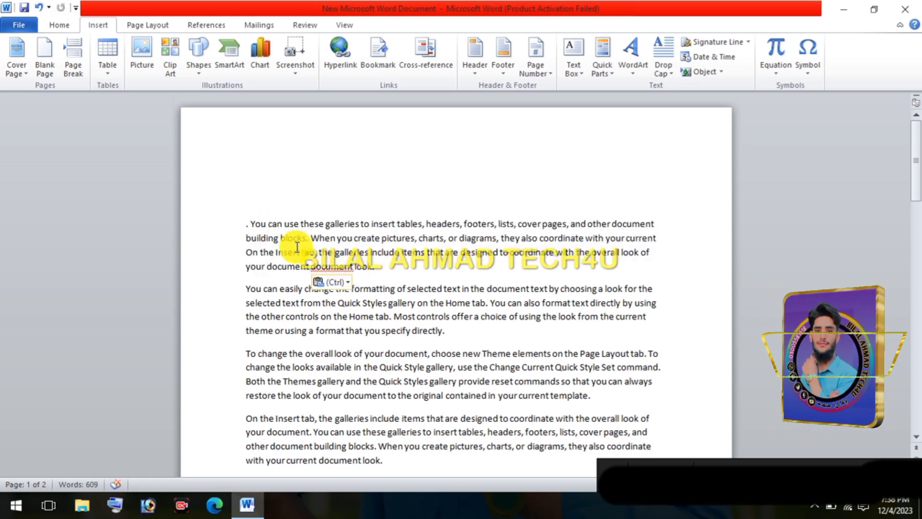
pyautogui.hotkey('ctrl', 'z')
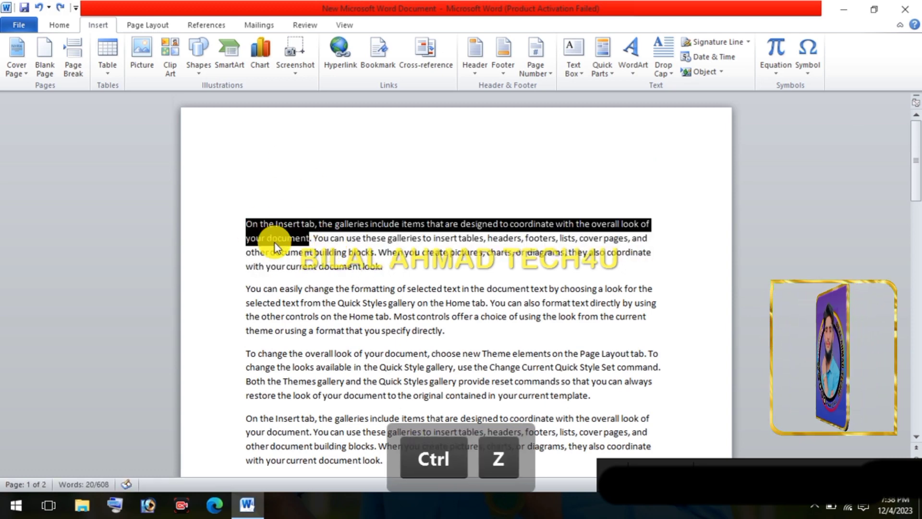
# Go to the bookmark b1 from the start of the document and close the Bookmark dialog
pyautogui.click(298, 257)
pyautogui.scroll(-3, 340, 263)
pyautogui.scroll(3, 341, 265)
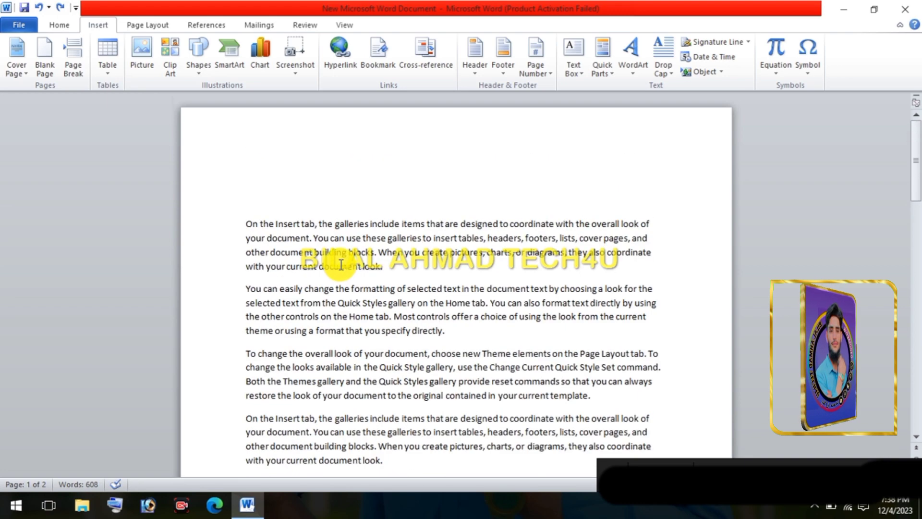
pyautogui.click(380, 65)
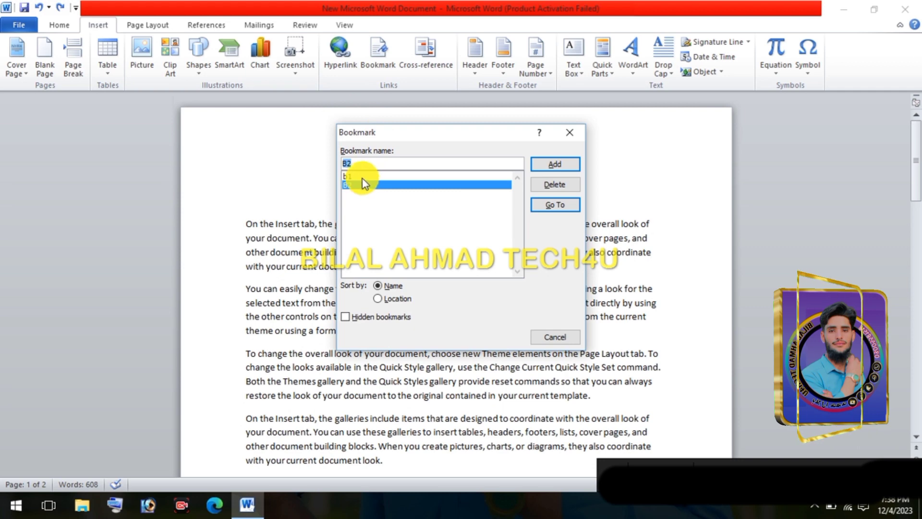
pyautogui.click(358, 174)
pyautogui.click(361, 185)
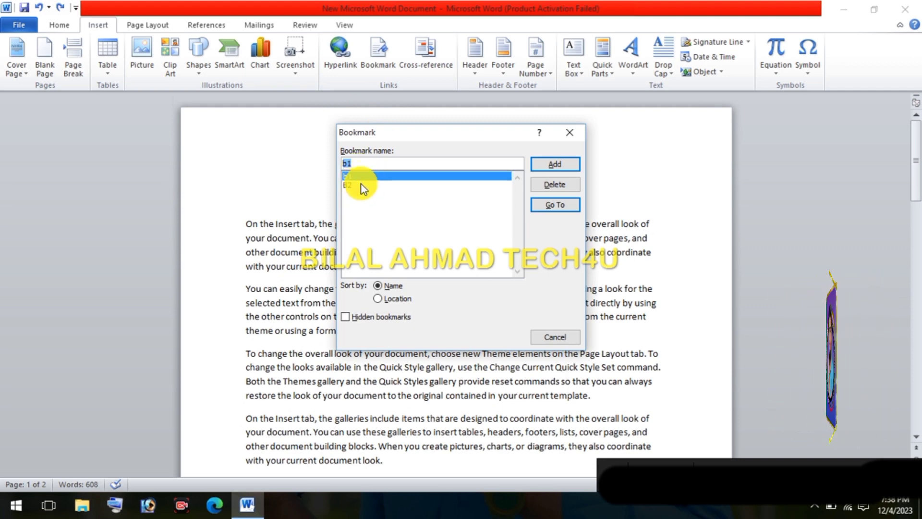
pyautogui.click(402, 175)
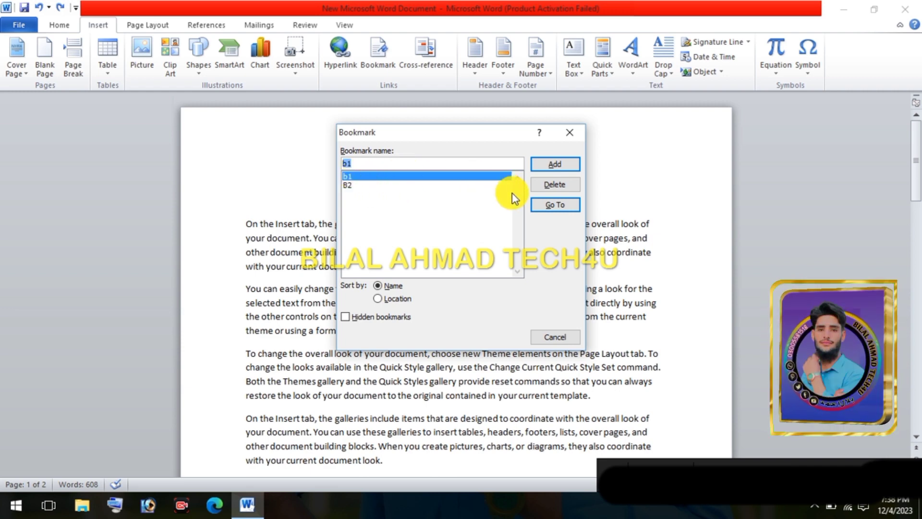
pyautogui.click(544, 205)
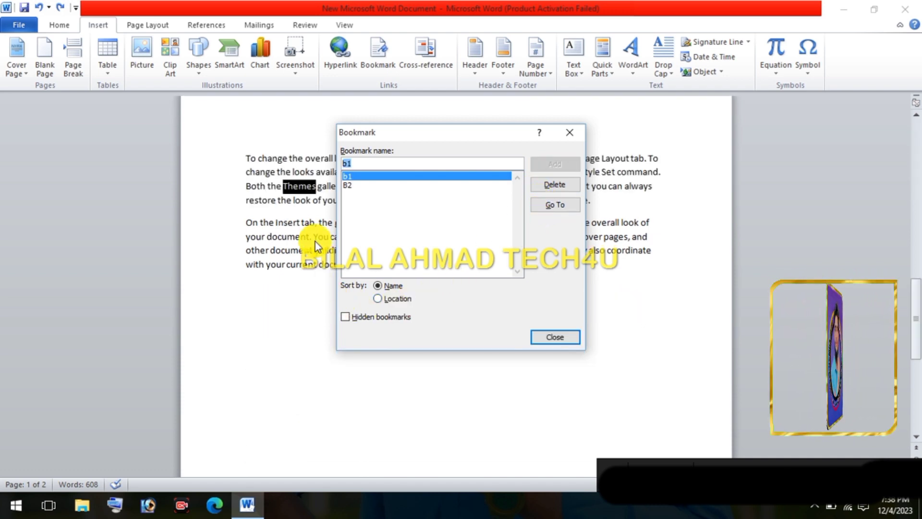
pyautogui.click(572, 133)
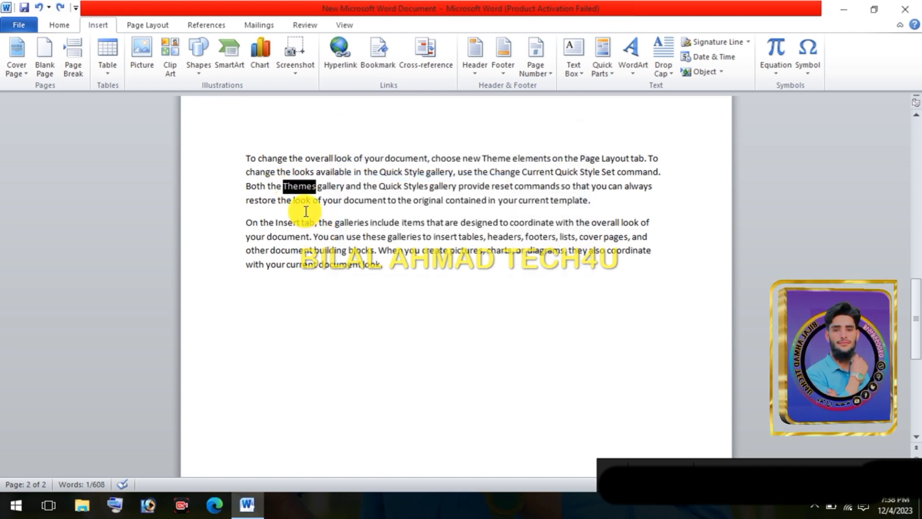
# Go to the bookmark B2 and close the Bookmark dialog
pyautogui.scroll(1, 329, 222)
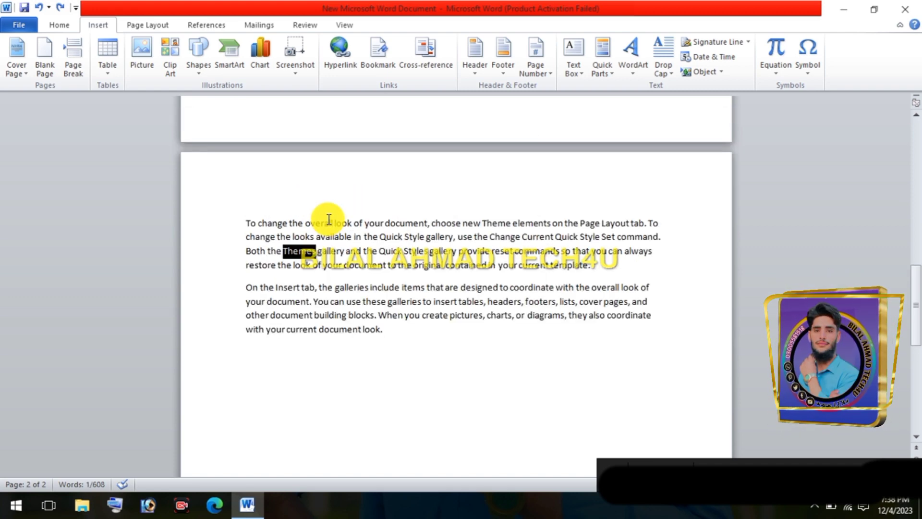
pyautogui.click(382, 68)
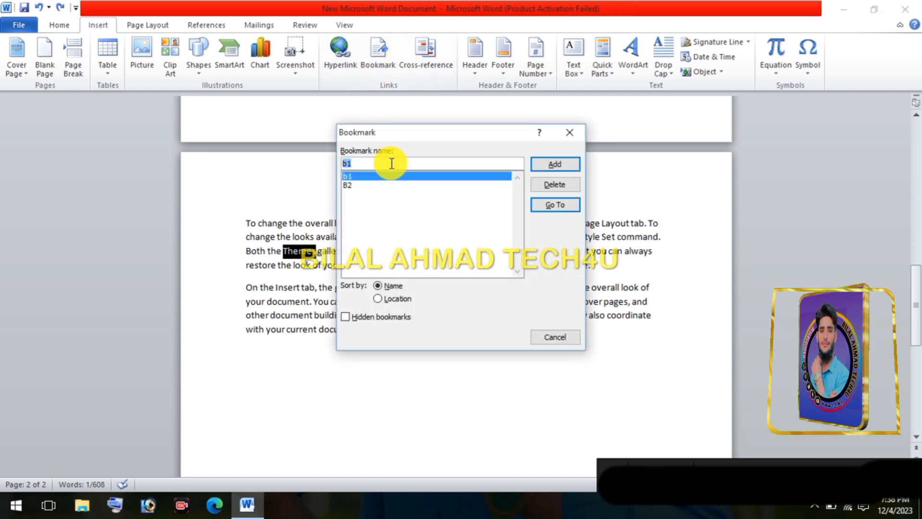
pyautogui.click(361, 185)
pyautogui.click(552, 206)
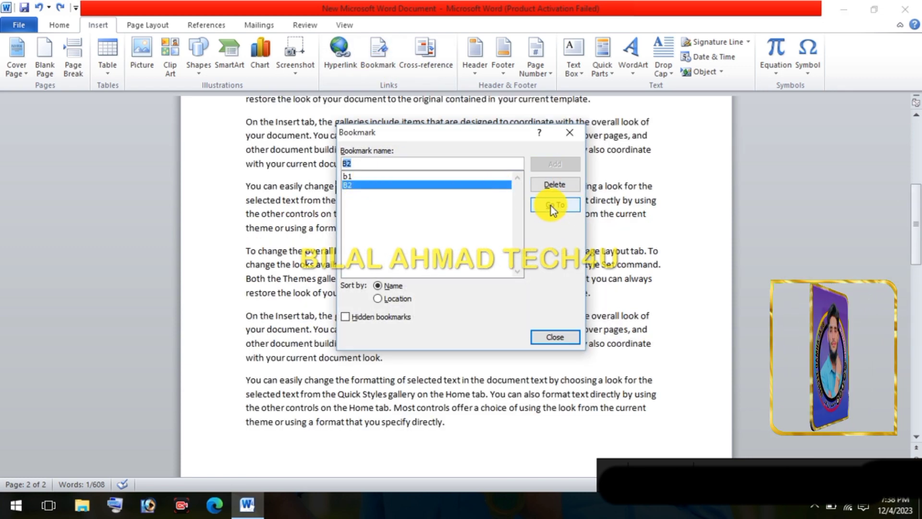
pyautogui.click(571, 131)
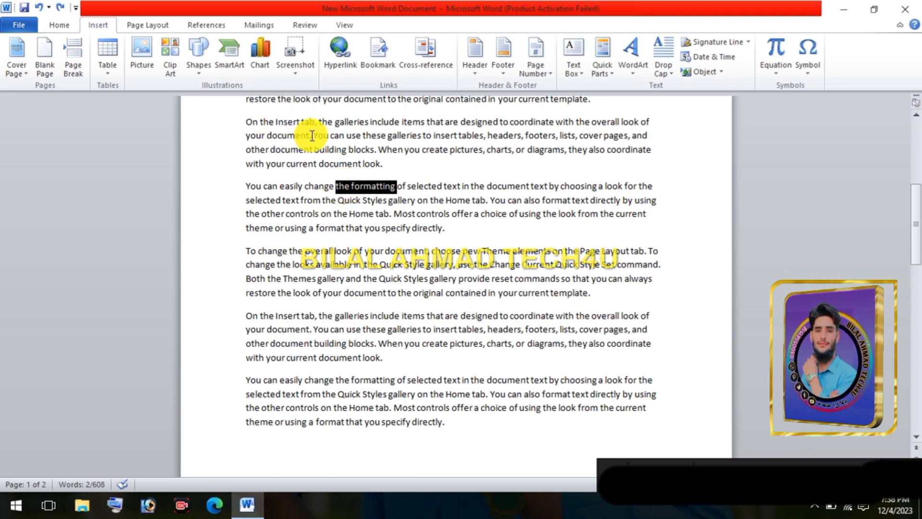
# From the blank line at the document's start, examine the cross-reference options for the Bookmark reference type and its bookmarks b1 and B2
pyautogui.scroll(6, 308, 129)
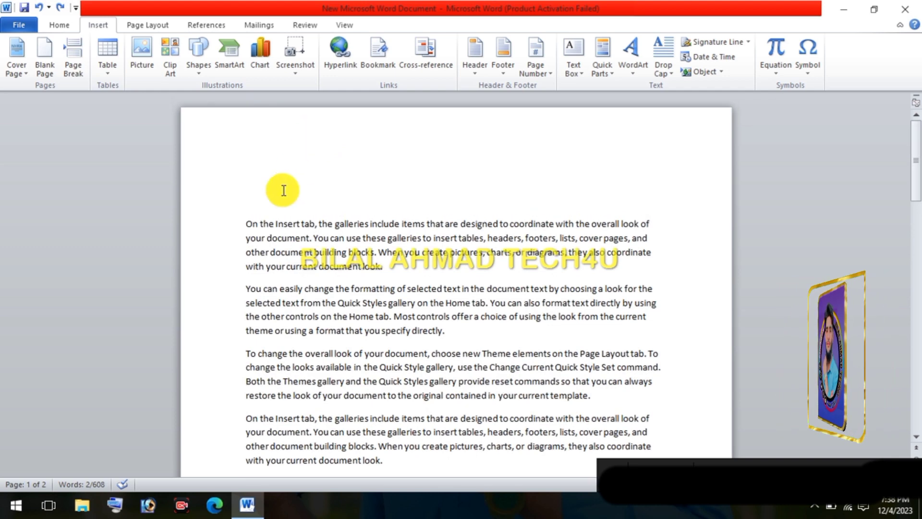
pyautogui.click(282, 186)
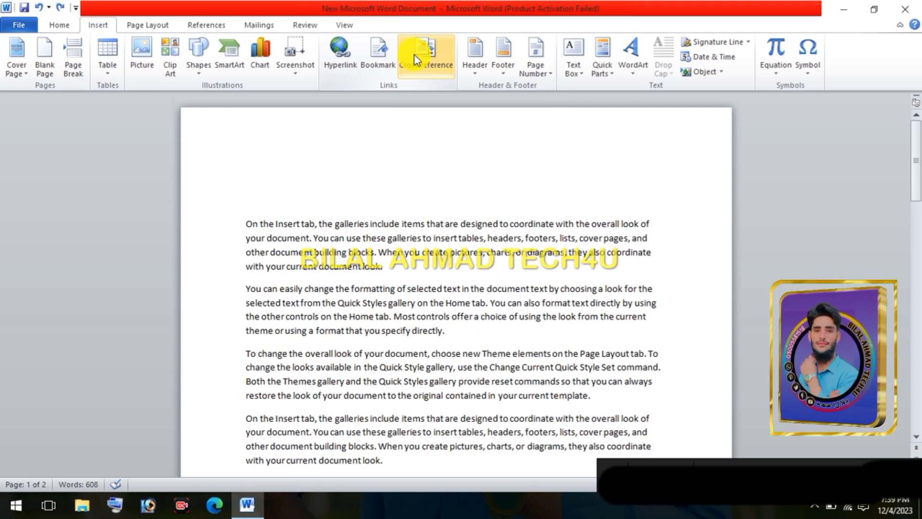
pyautogui.click(414, 54)
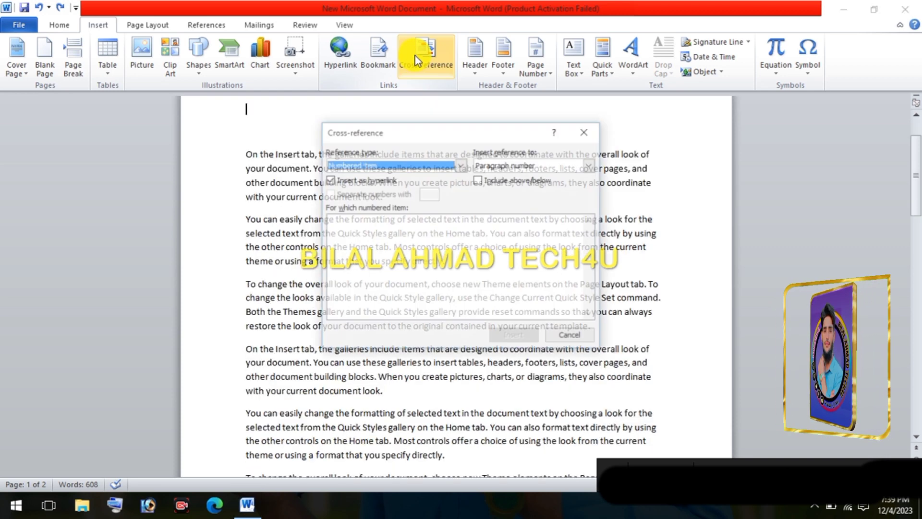
pyautogui.click(358, 165)
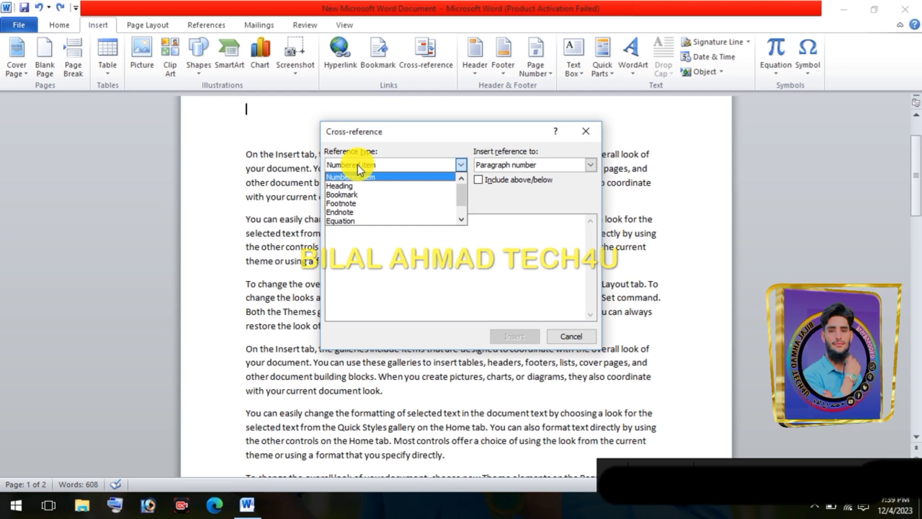
pyautogui.click(353, 194)
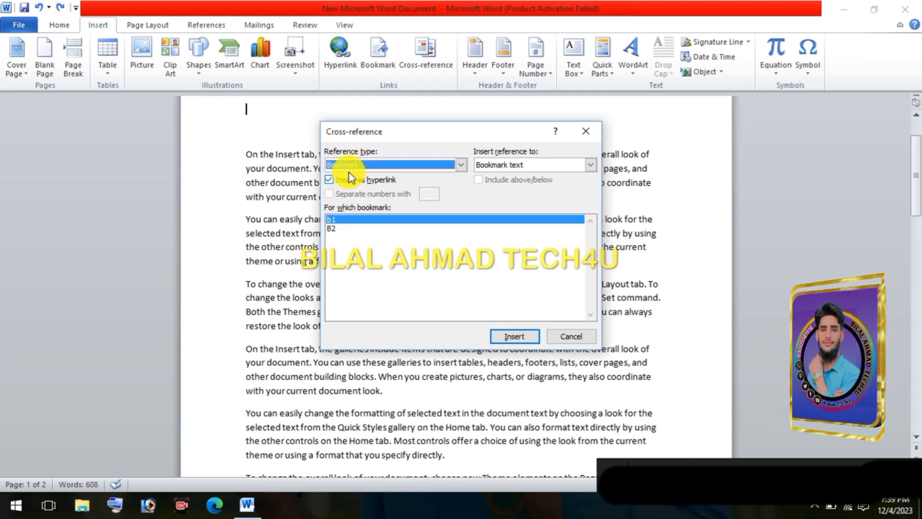
pyautogui.click(359, 165)
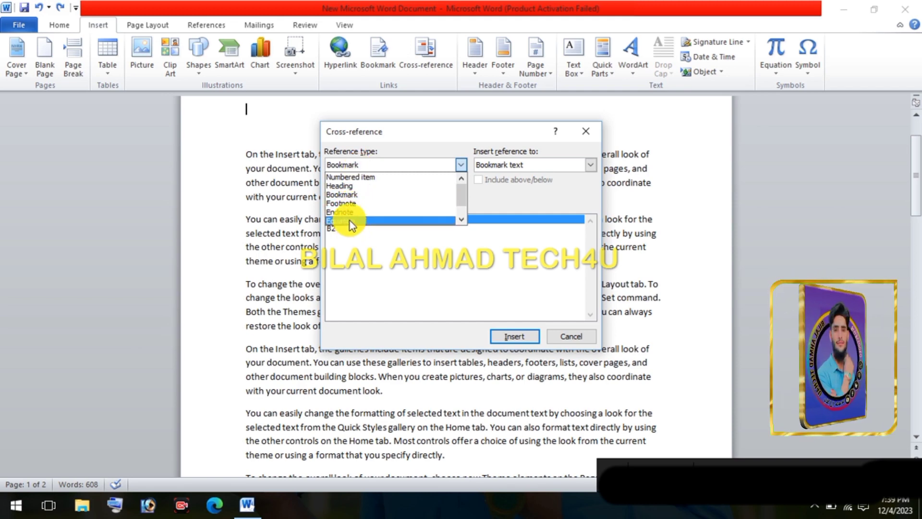
pyautogui.click(351, 195)
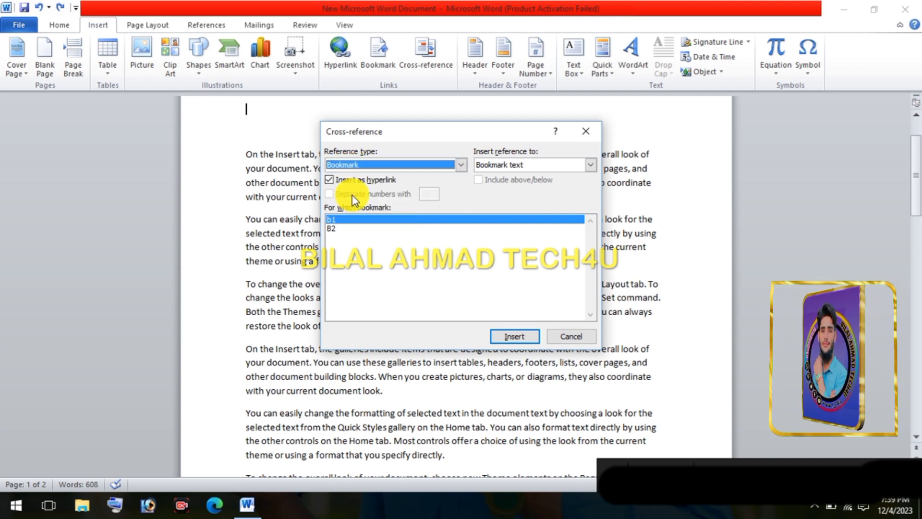
pyautogui.click(339, 227)
pyautogui.click(340, 220)
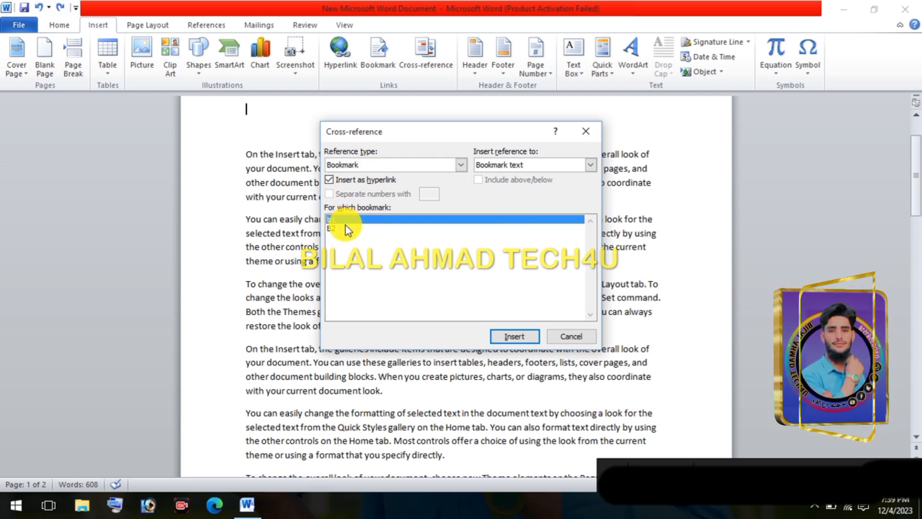
pyautogui.click(345, 228)
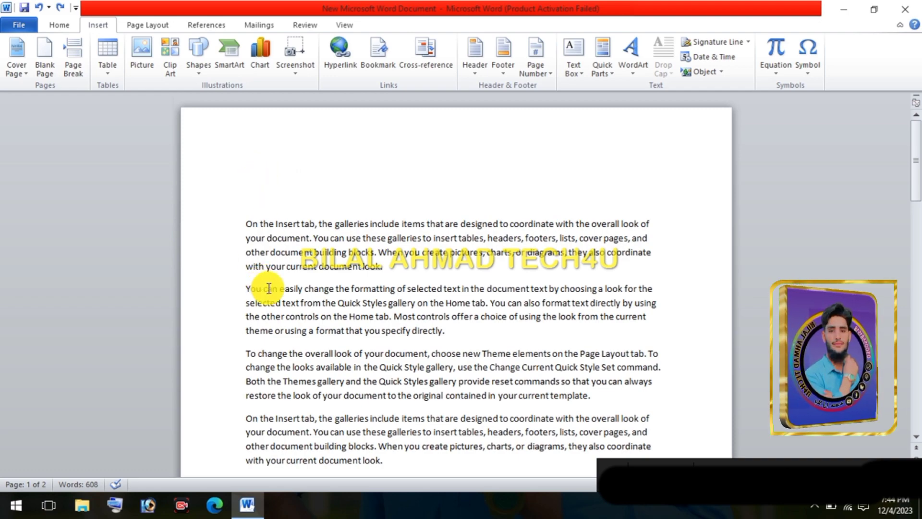
# Add the line "FIRST PAAGE" above the second "You can easily change" paragraph on page 1 and apply the Heading 2 style
pyautogui.scroll(-6, 250, 288)
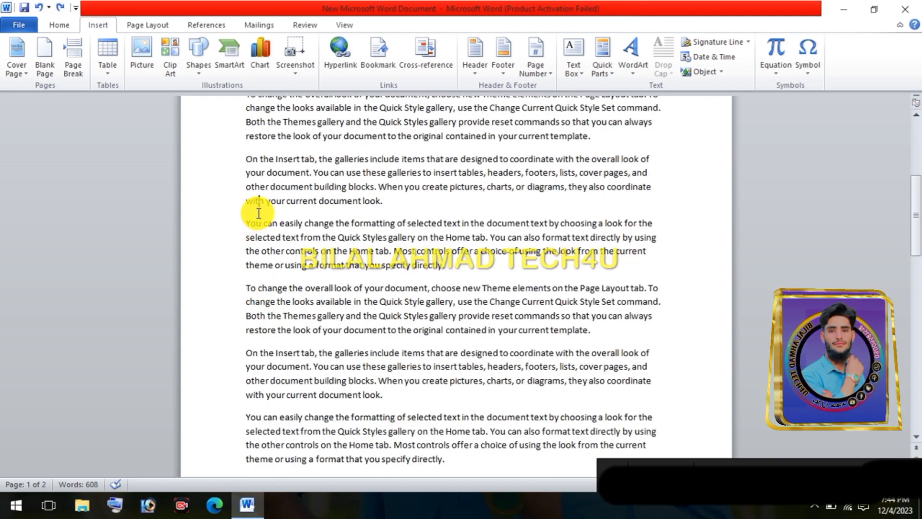
pyautogui.click(444, 197)
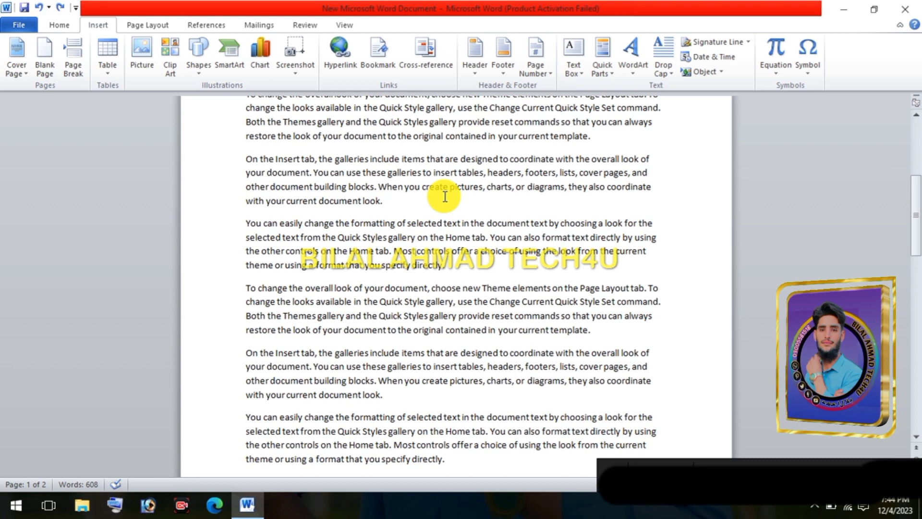
pyautogui.press('Return')
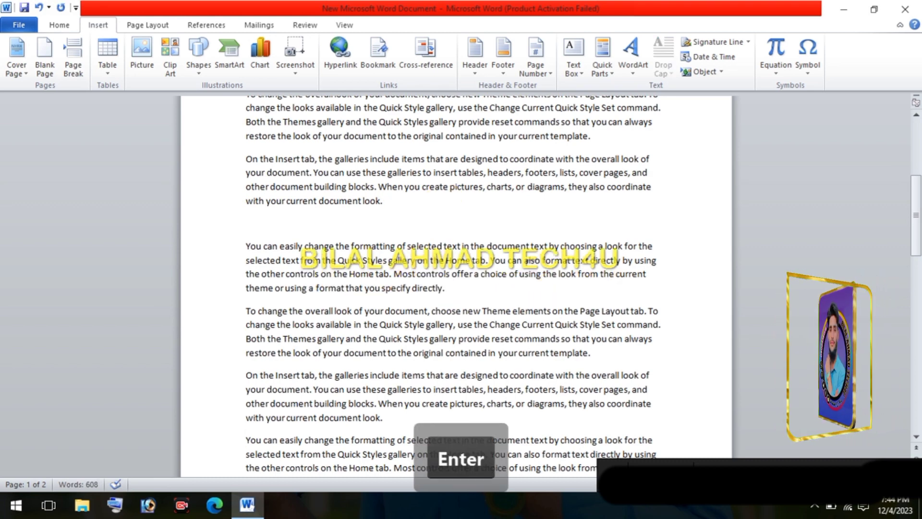
pyautogui.press('shift')
pyautogui.write('FIRST ')
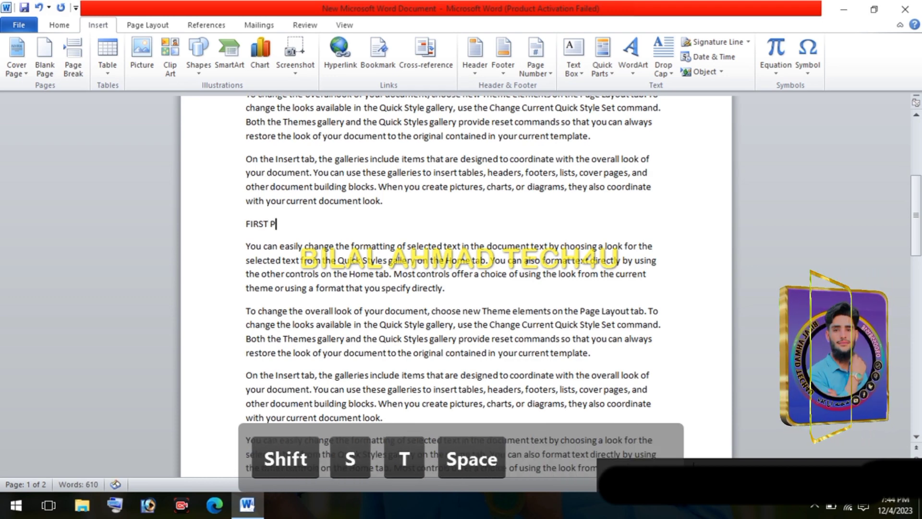
pyautogui.write('PAAGE')
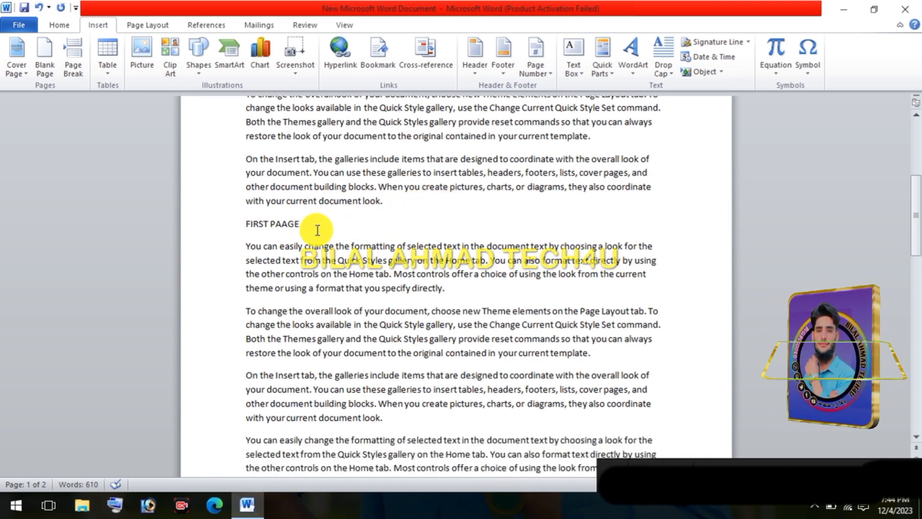
pyautogui.click(56, 25)
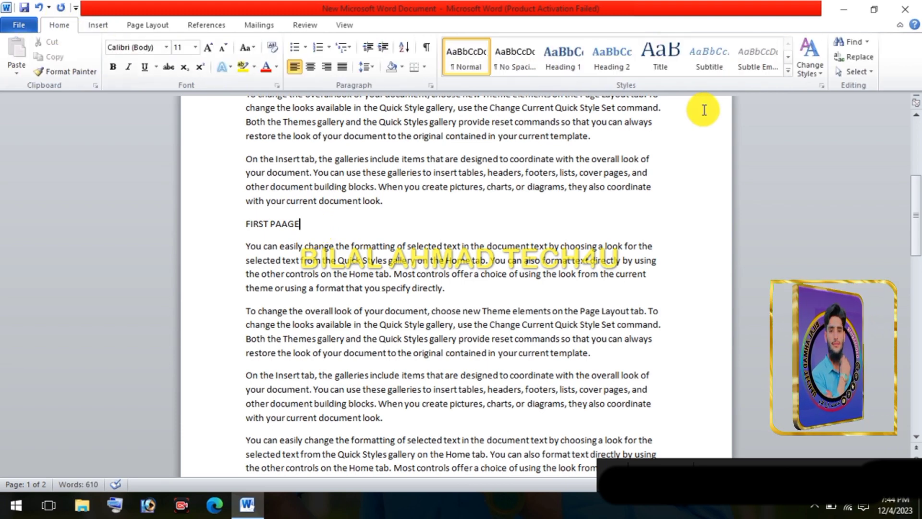
pyautogui.click(612, 60)
pyautogui.click(370, 212)
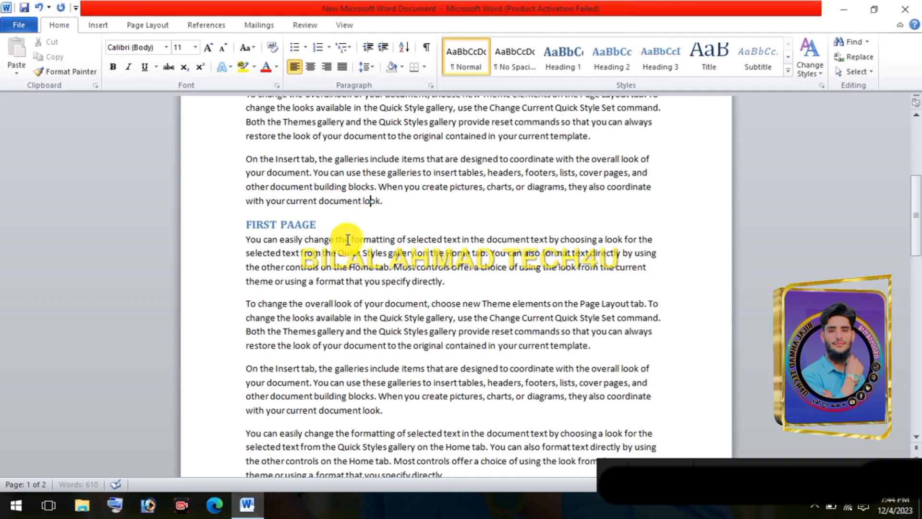
# Add the line "SECOND PAGE" above the first paragraph of page 2 and apply the Heading 3 style
pyautogui.scroll(-4, 330, 279)
pyautogui.scroll(-6, 330, 278)
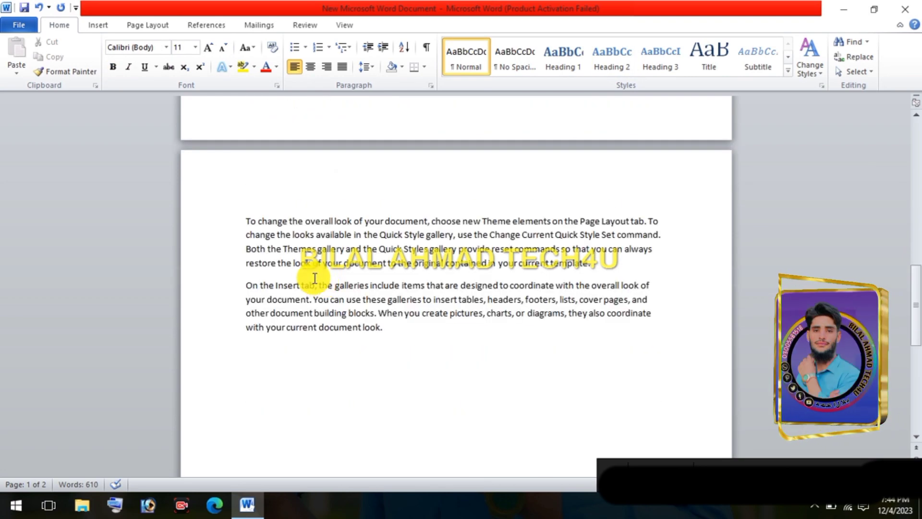
pyautogui.click(244, 221)
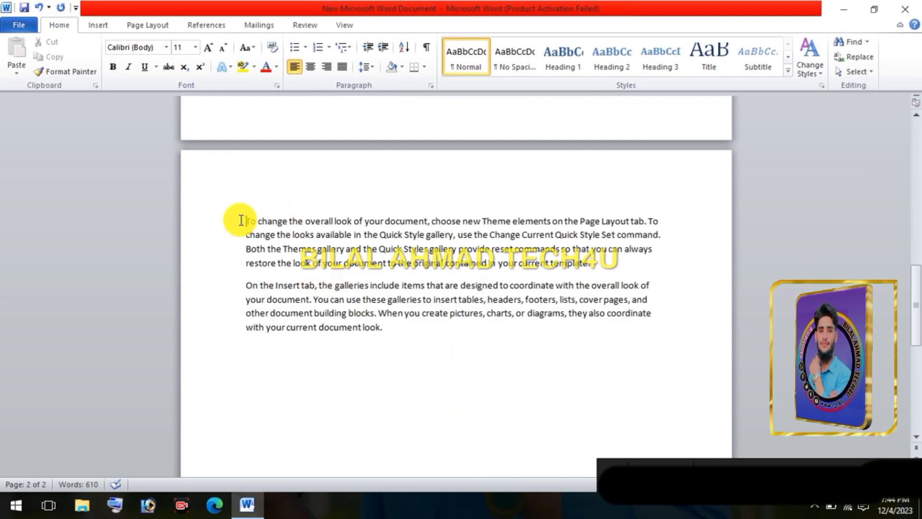
pyautogui.press('Return')
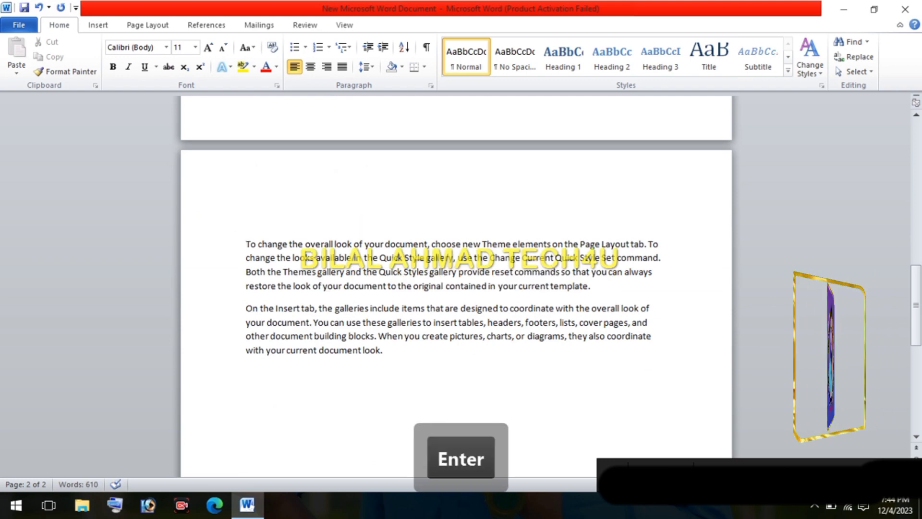
pyautogui.press('Return')
pyautogui.click(246, 221)
pyautogui.write('SECON')
pyautogui.write('D ')
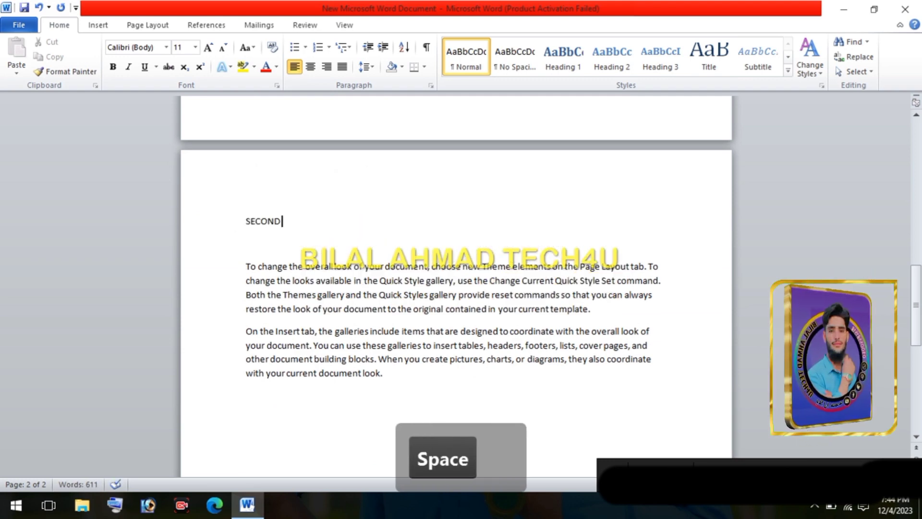
pyautogui.write('PAGE')
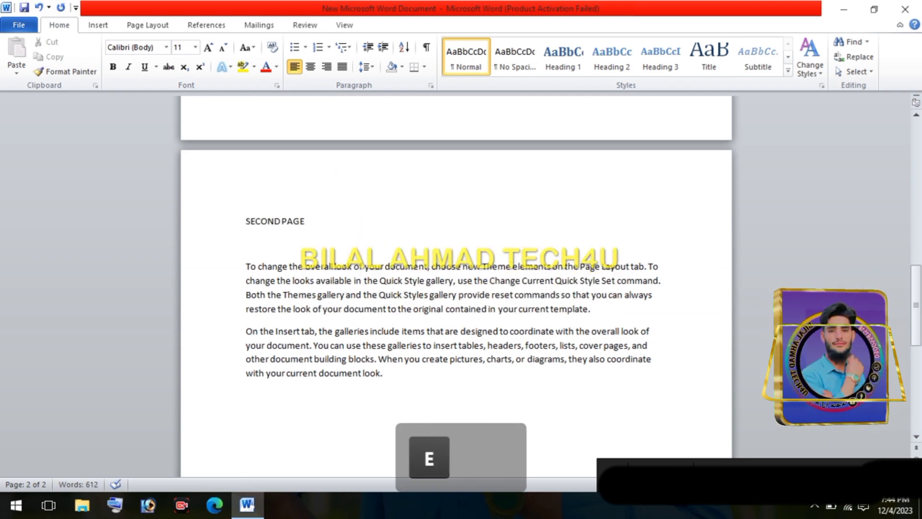
pyautogui.click(675, 60)
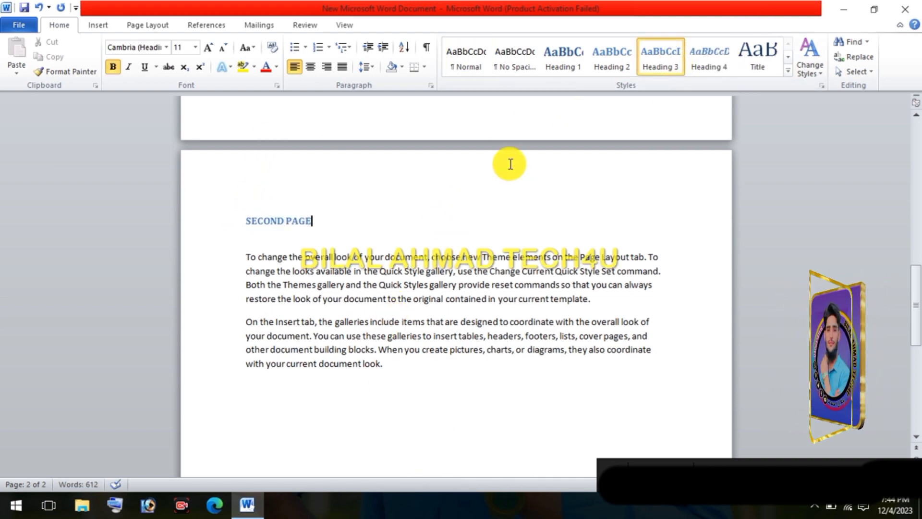
# Insert a hyperlinked cross-reference to the heading text of SECOND PAGE on the blank line at the start of the document
pyautogui.scroll(10, 276, 379)
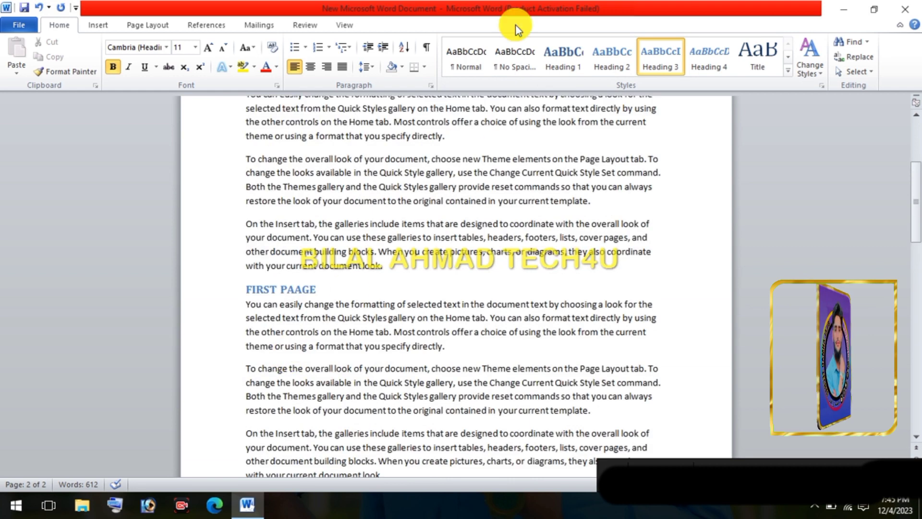
pyautogui.scroll(4, 358, 199)
pyautogui.scroll(3, 358, 199)
pyautogui.click(274, 168)
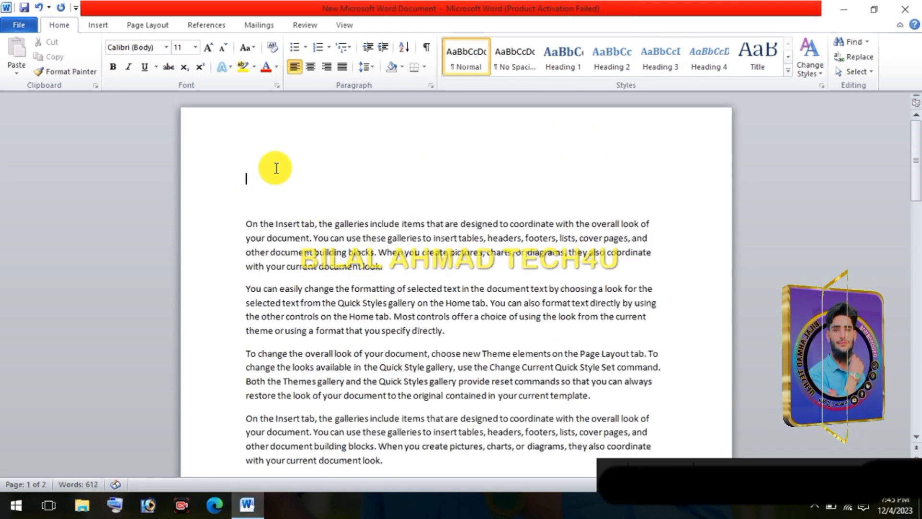
pyautogui.click(100, 25)
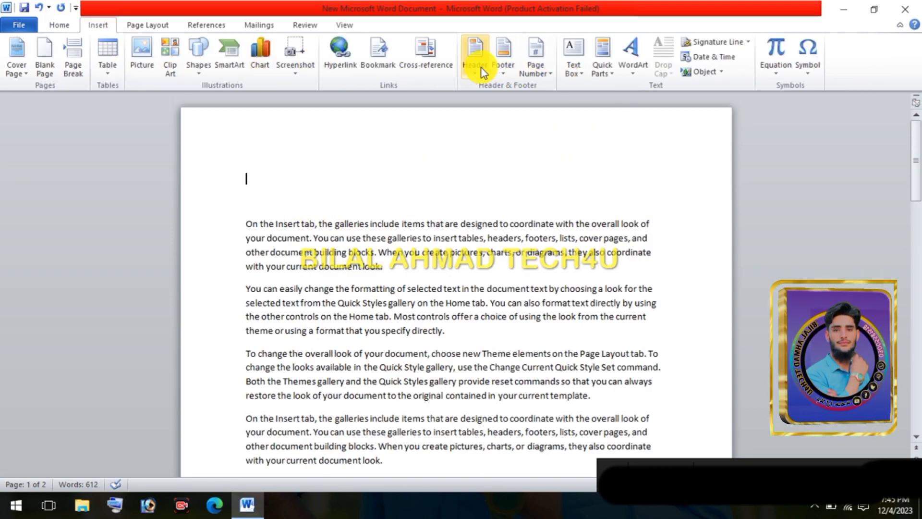
pyautogui.click(442, 59)
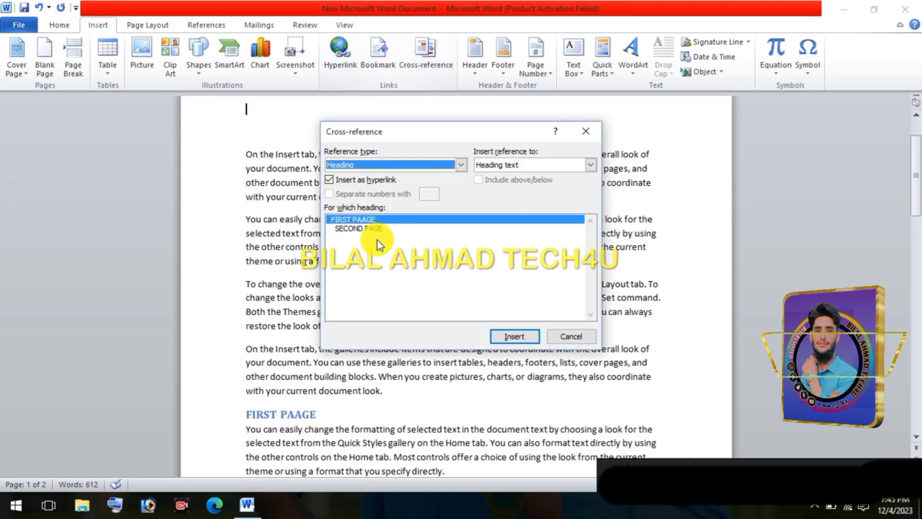
pyautogui.click(358, 228)
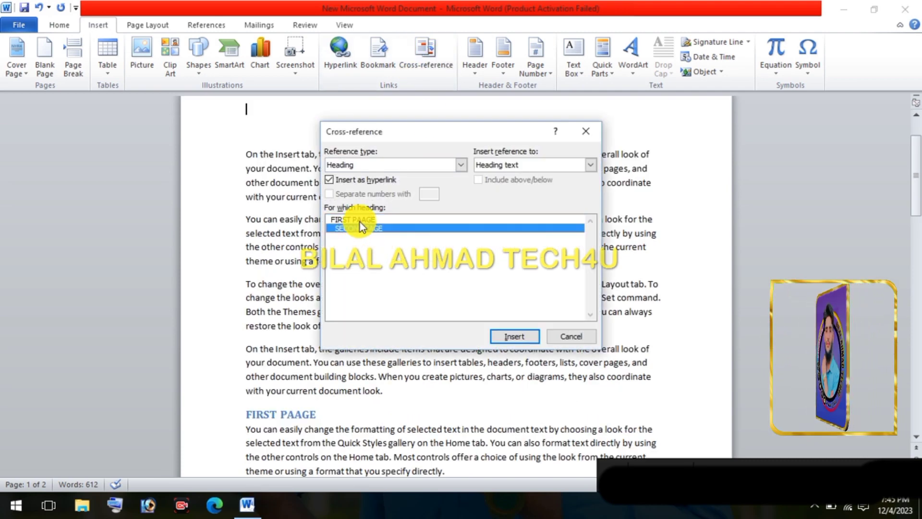
pyautogui.click(359, 220)
pyautogui.click(367, 228)
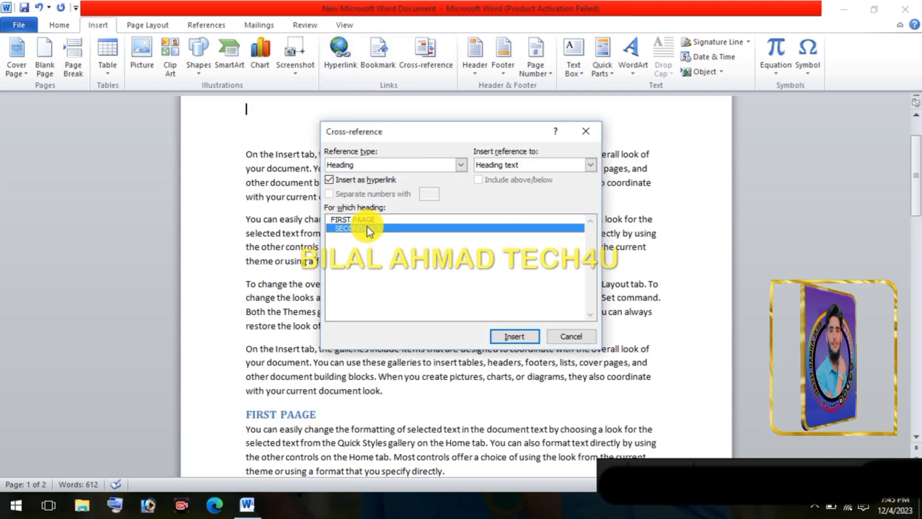
pyautogui.click(367, 218)
pyautogui.click(371, 225)
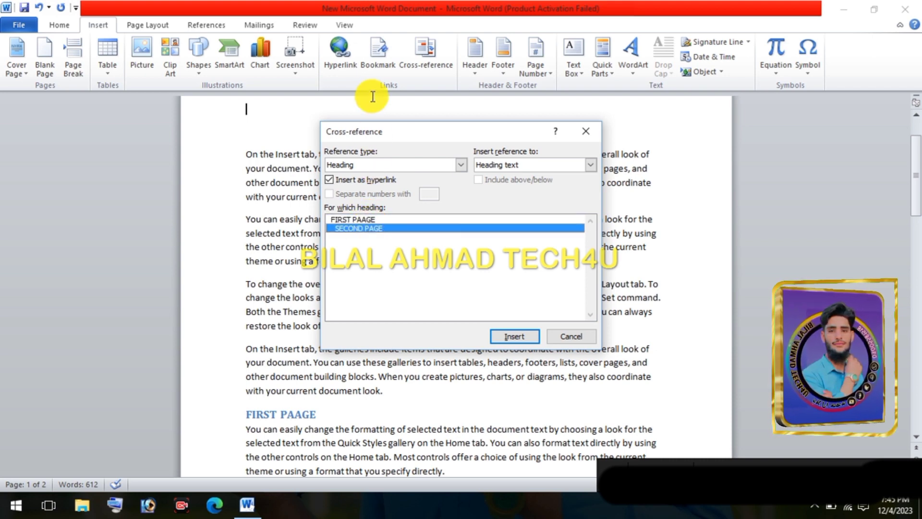
pyautogui.click(519, 338)
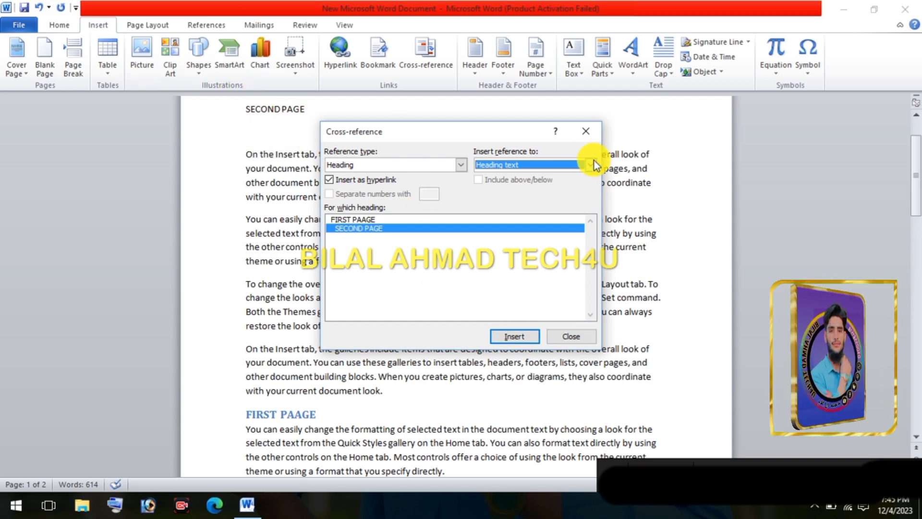
pyautogui.click(586, 131)
# Follow the SECOND PAGE cross-reference at the start of the document to its heading on page 2
pyautogui.moveTo(336, 114); pyautogui.dragTo(213, 120)
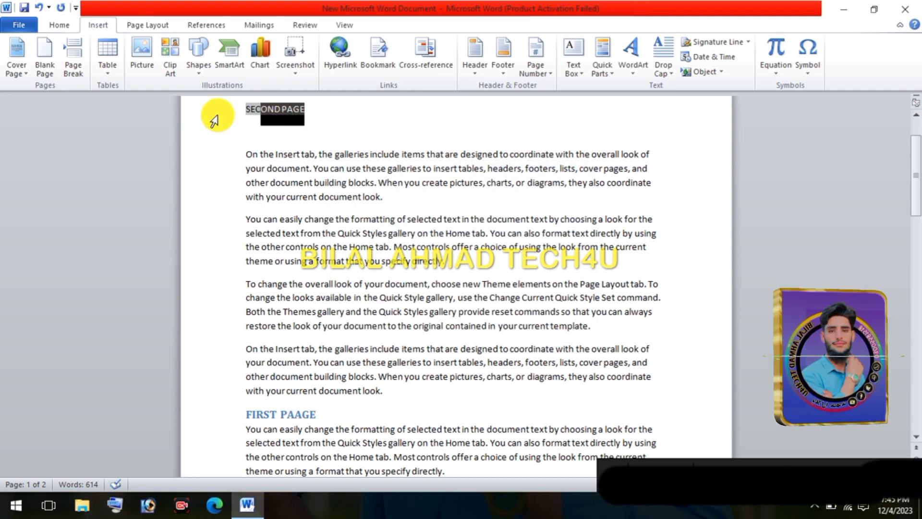
pyautogui.click(432, 124)
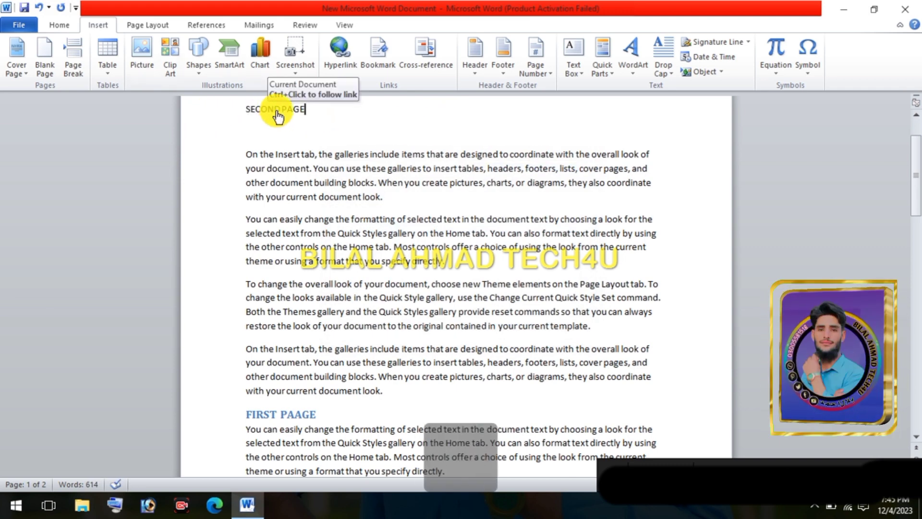
pyautogui.press('ctrl')
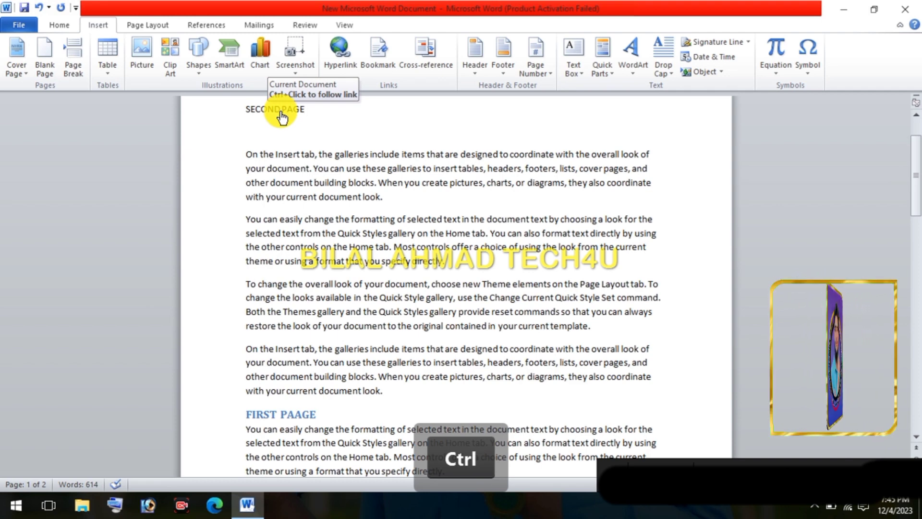
pyautogui.keyDown('ctrl'); pyautogui.click(281, 115); pyautogui.keyUp('ctrl')
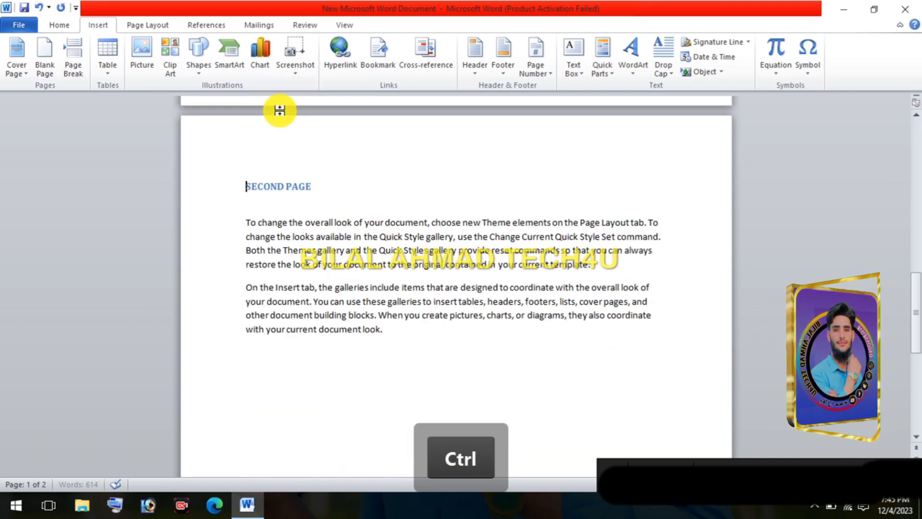
pyautogui.moveTo(364, 186); pyautogui.dragTo(244, 198)
pyautogui.click(402, 193)
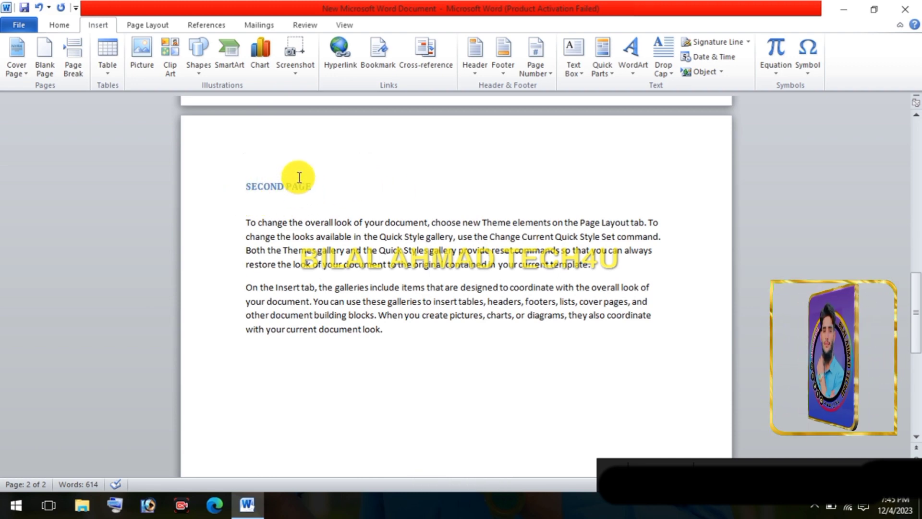
# Insert a hyperlinked cross-reference to the bookmark text of B2 after the SECOND PAGE heading on page 2, separated from it by a tab
pyautogui.scroll(6, 299, 176)
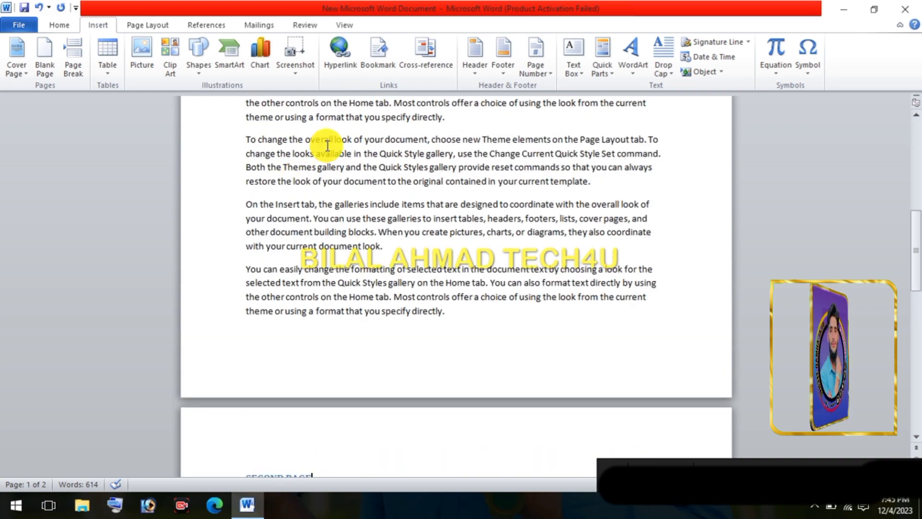
pyautogui.scroll(6, 318, 146)
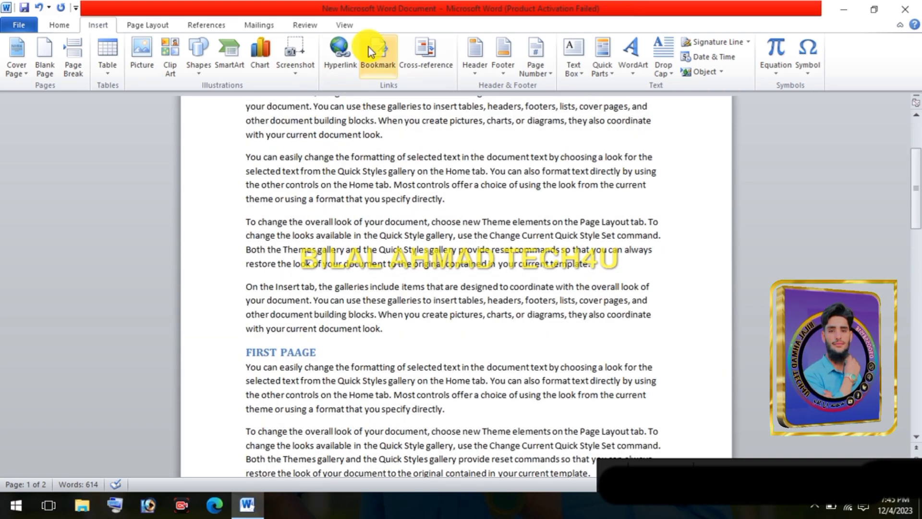
pyautogui.click(417, 67)
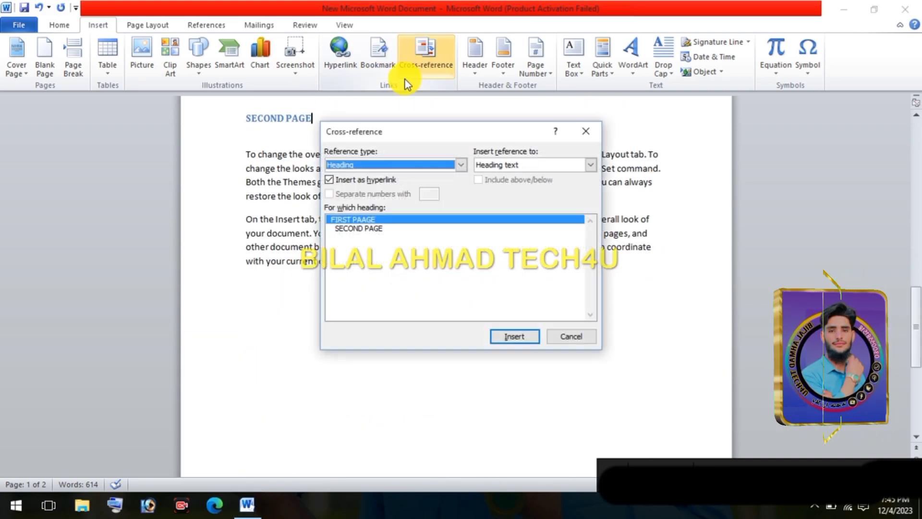
pyautogui.click(367, 164)
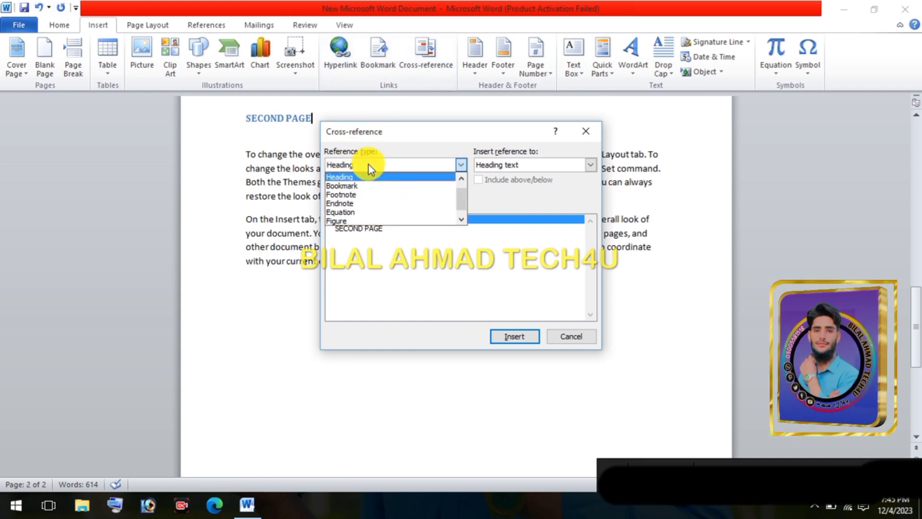
pyautogui.click(355, 194)
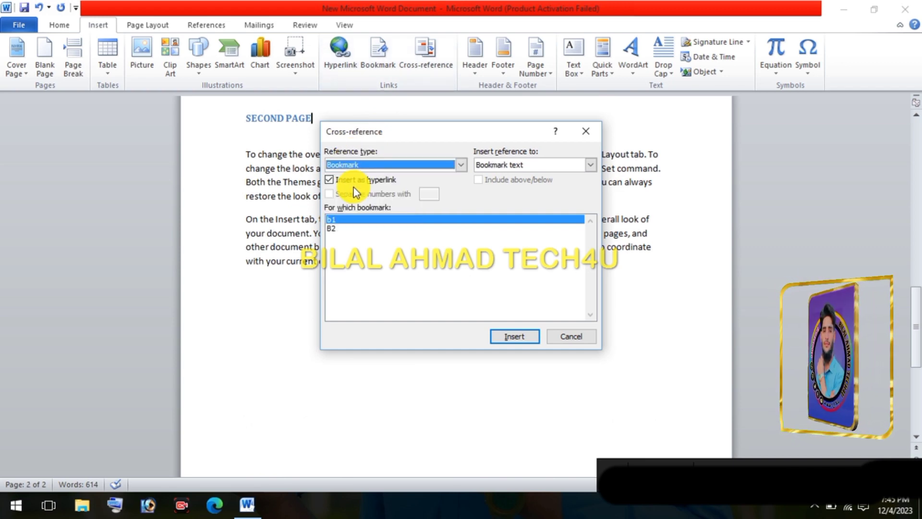
pyautogui.click(347, 221)
pyautogui.click(349, 227)
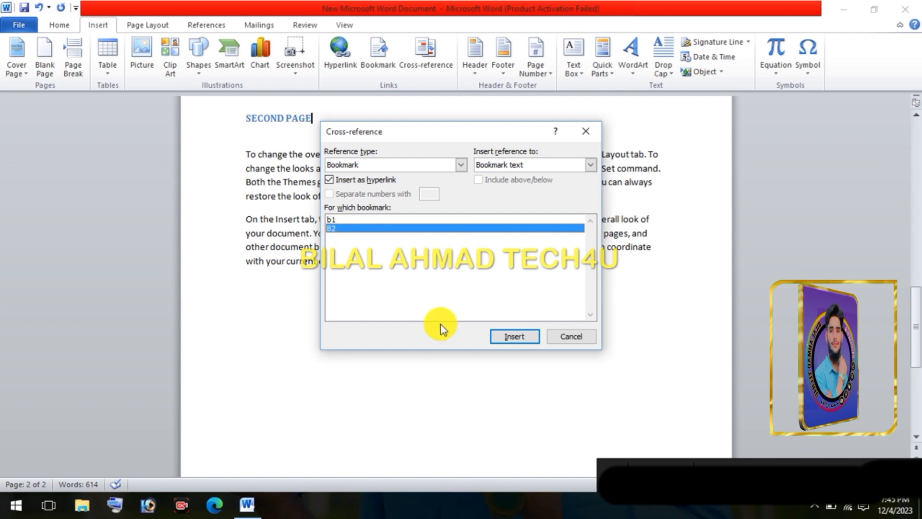
pyautogui.click(514, 338)
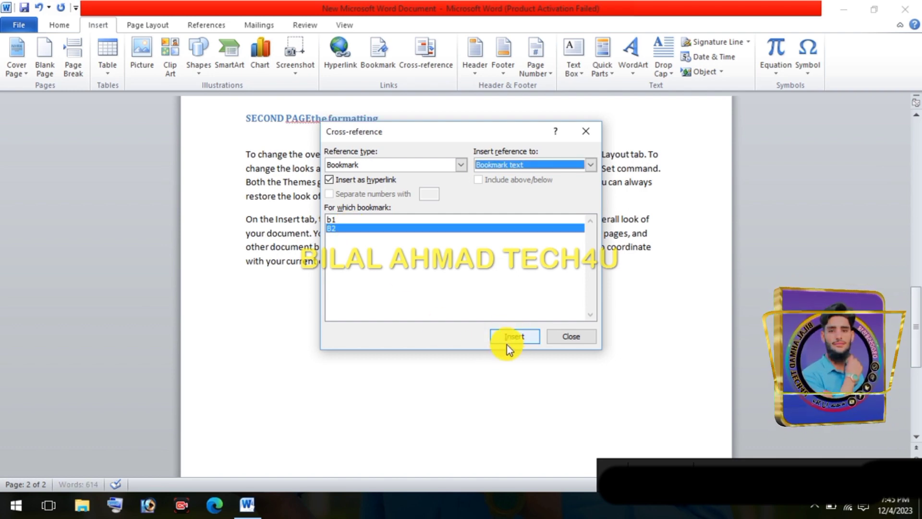
pyautogui.click(579, 135)
pyautogui.click(323, 157)
pyautogui.press('Tab')
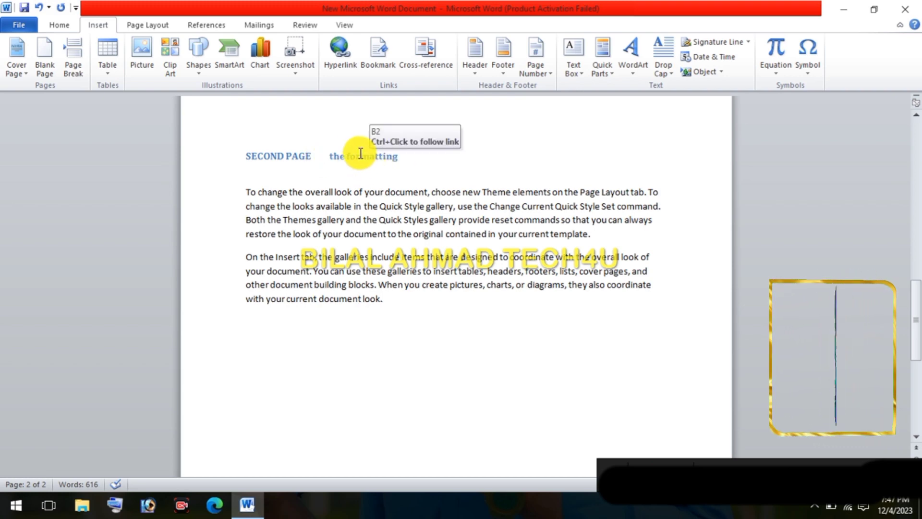
# Follow the B2 cross-reference beside the SECOND PAGE heading to its bookmark on page 1 and check the bookmarked words "the formatting"
pyautogui.press('ctrl')
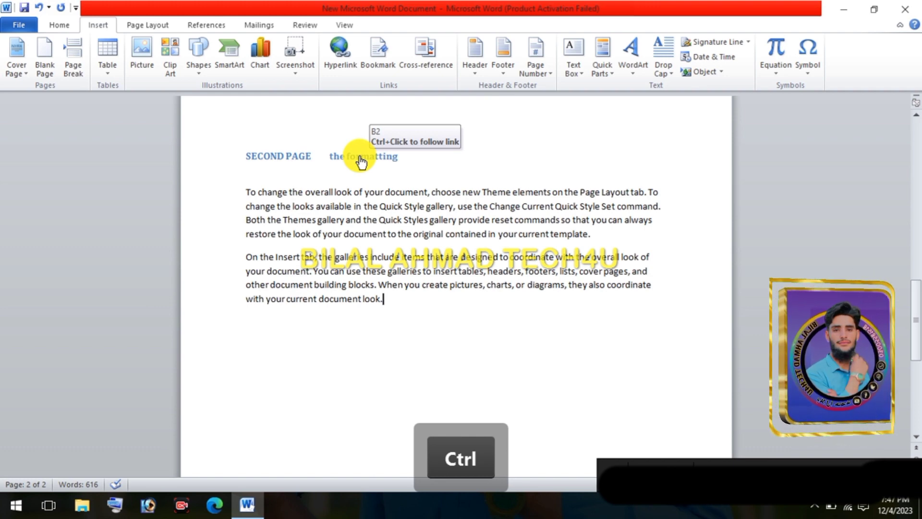
pyautogui.keyDown('ctrl'); pyautogui.click(360, 158); pyautogui.keyUp('ctrl')
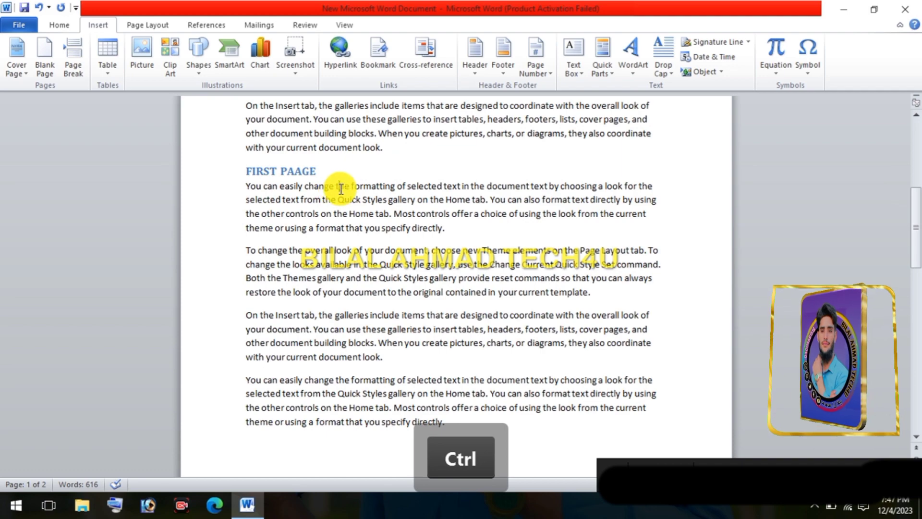
pyautogui.moveTo(350, 187); pyautogui.dragTo(381, 189)
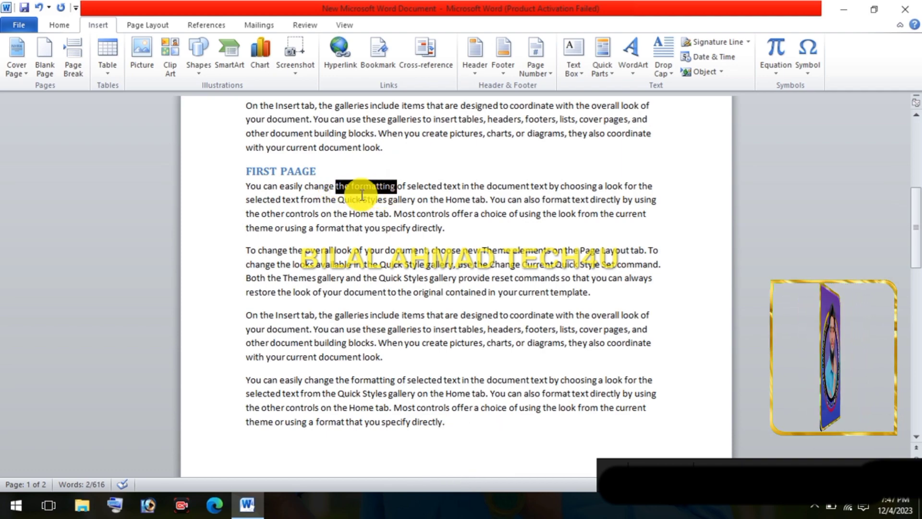
pyautogui.click(336, 187)
pyautogui.scroll(-3, 338, 344)
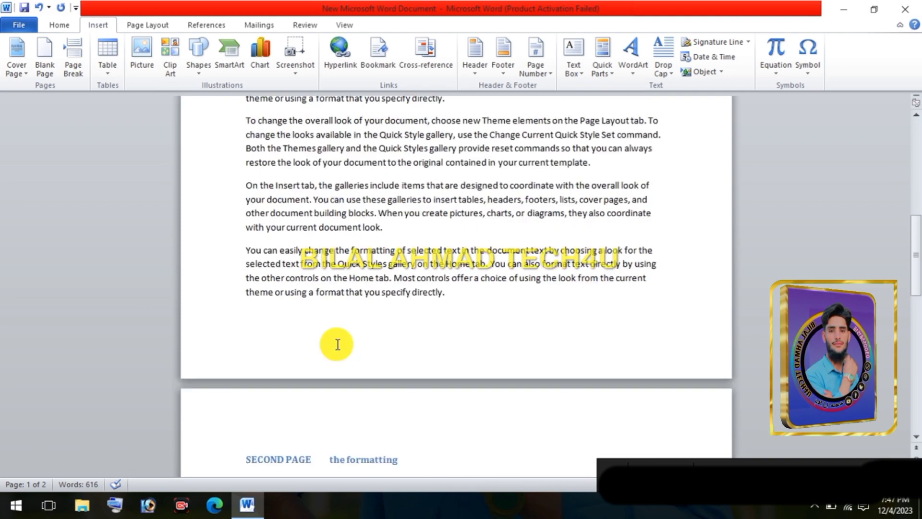
pyautogui.scroll(-3, 338, 344)
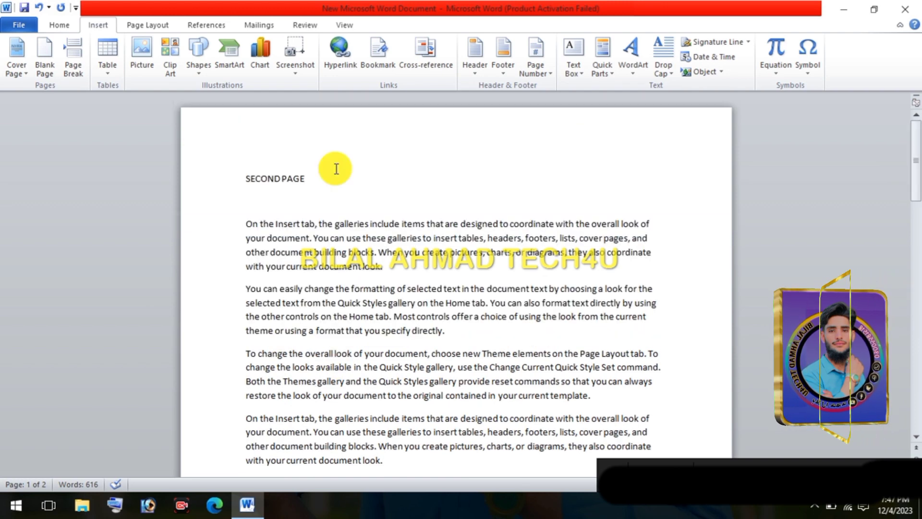